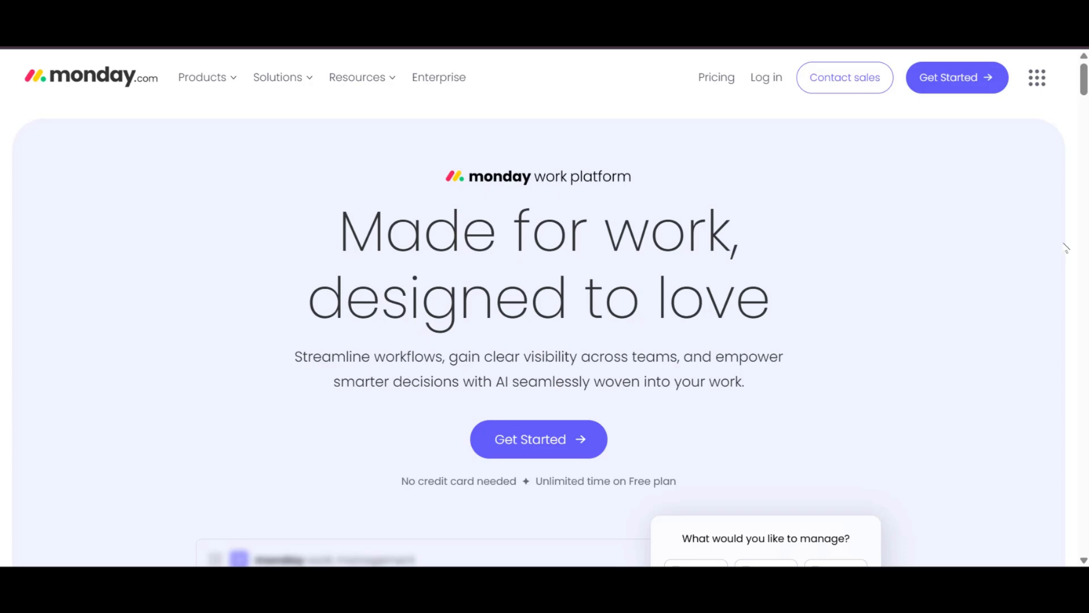
Look through the monday.com homepage and product overview, and open the pricing page to review the plans
scroll(829, 261, down, 15)
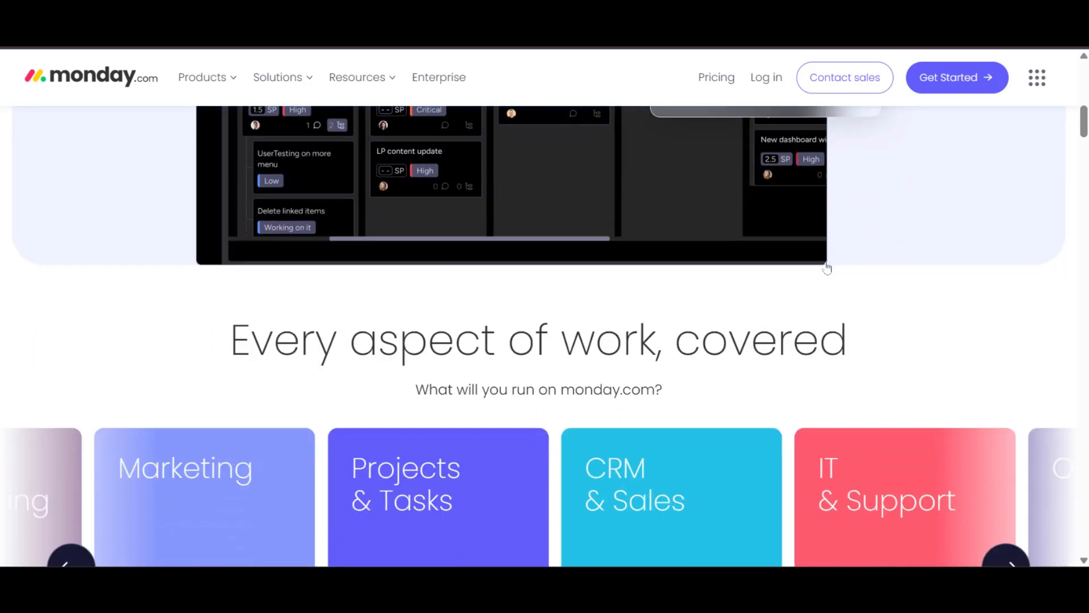
scroll(827, 268, down, 12)
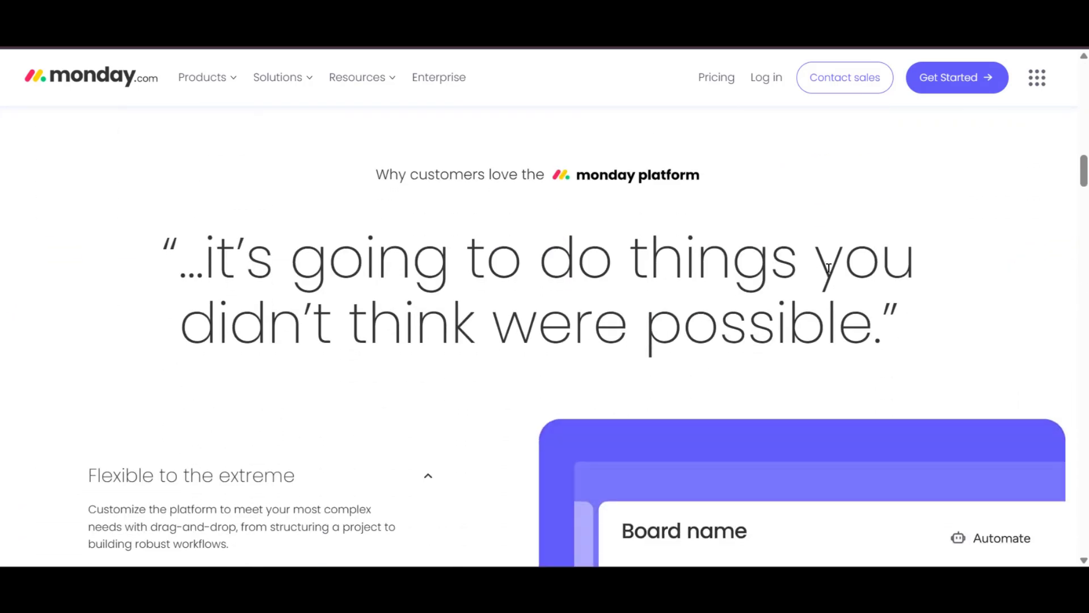
scroll(829, 267, down, 10)
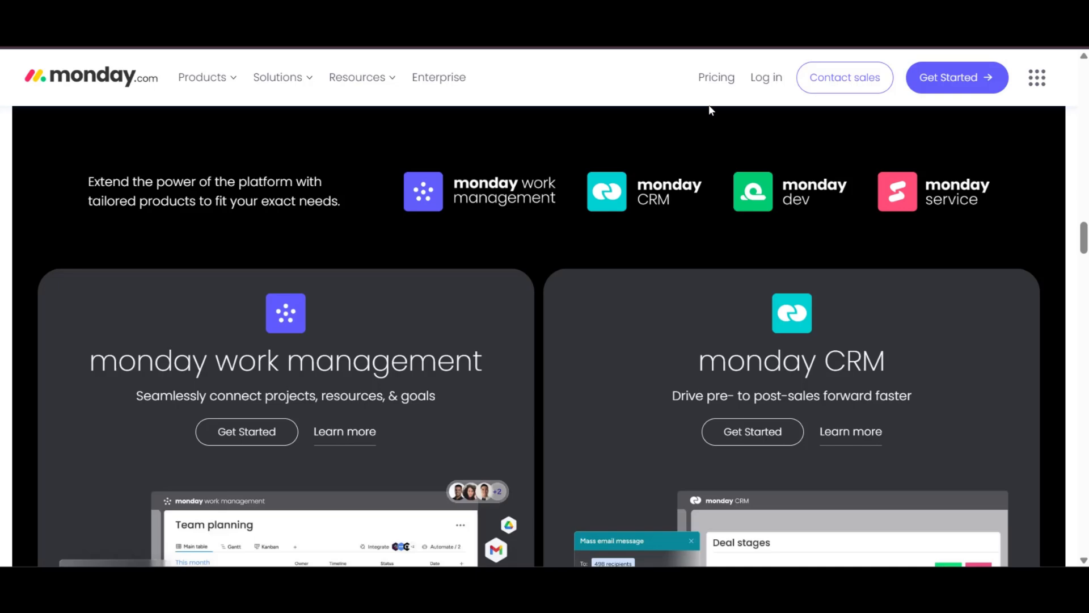
scroll(701, 159, up, 5)
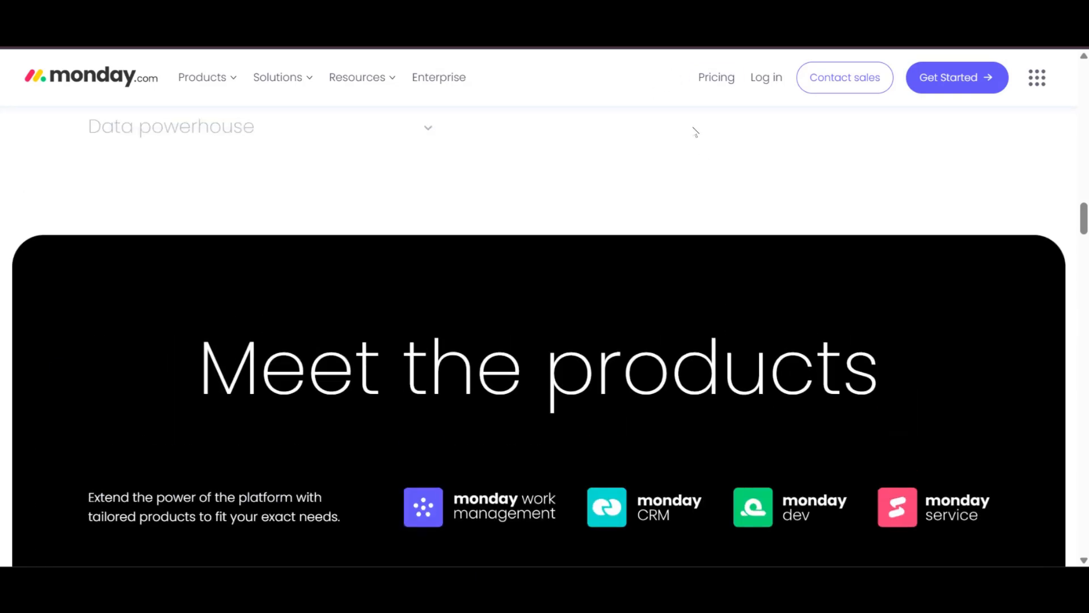
click(715, 77)
scroll(681, 258, down, 3)
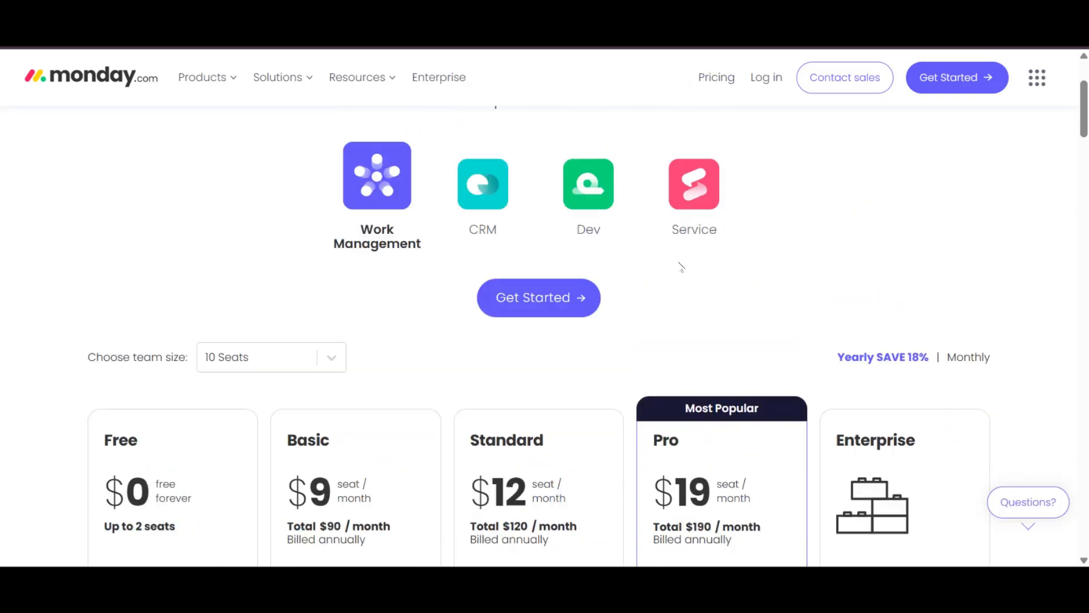
scroll(680, 266, up, 3)
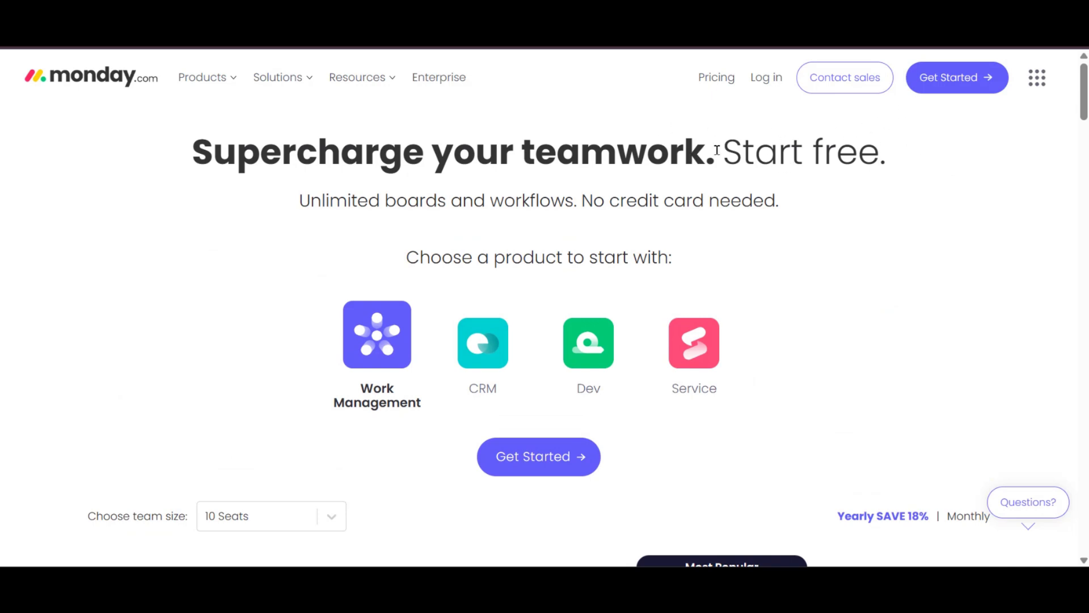
Start getting set up with monday.com and go to the account login page
click(955, 77)
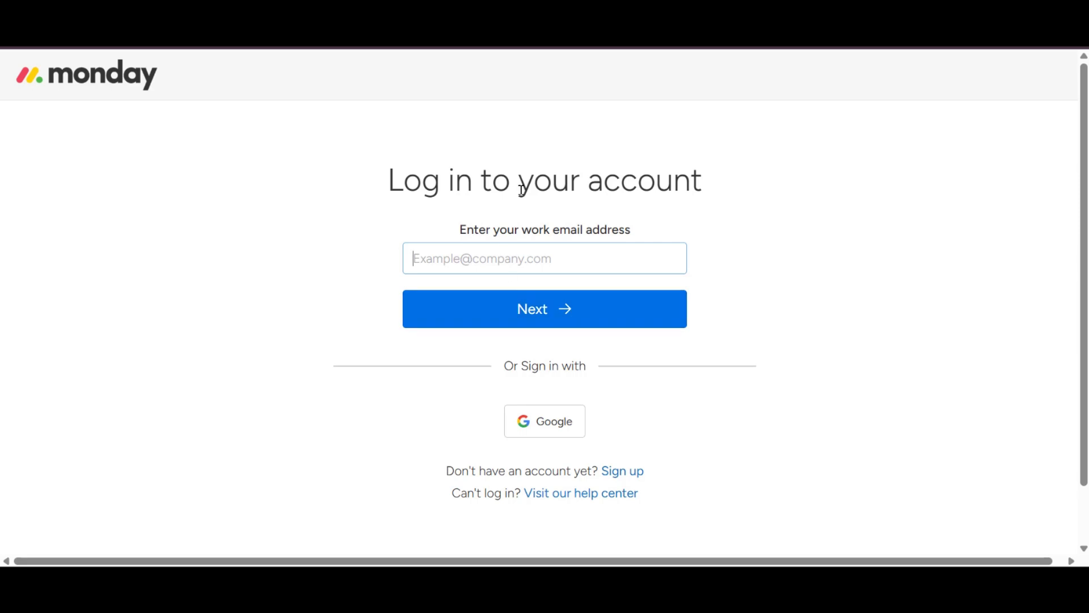
scroll(595, 275, down, 2)
scroll(568, 253, up, 2)
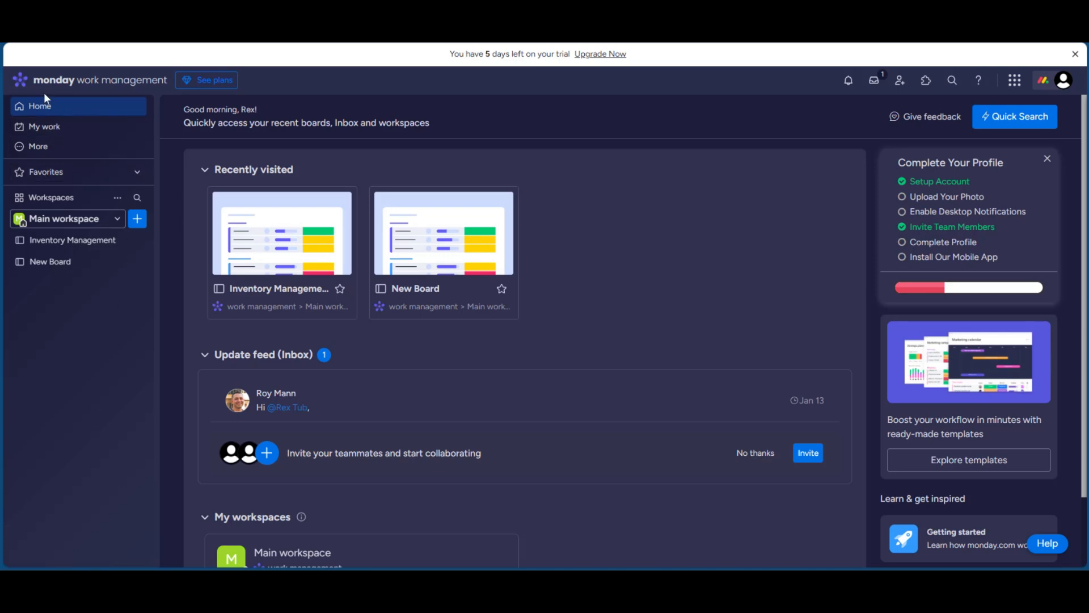
Open the Inventory Management board in the main workspace and add a Gantt view to it
click(41, 127)
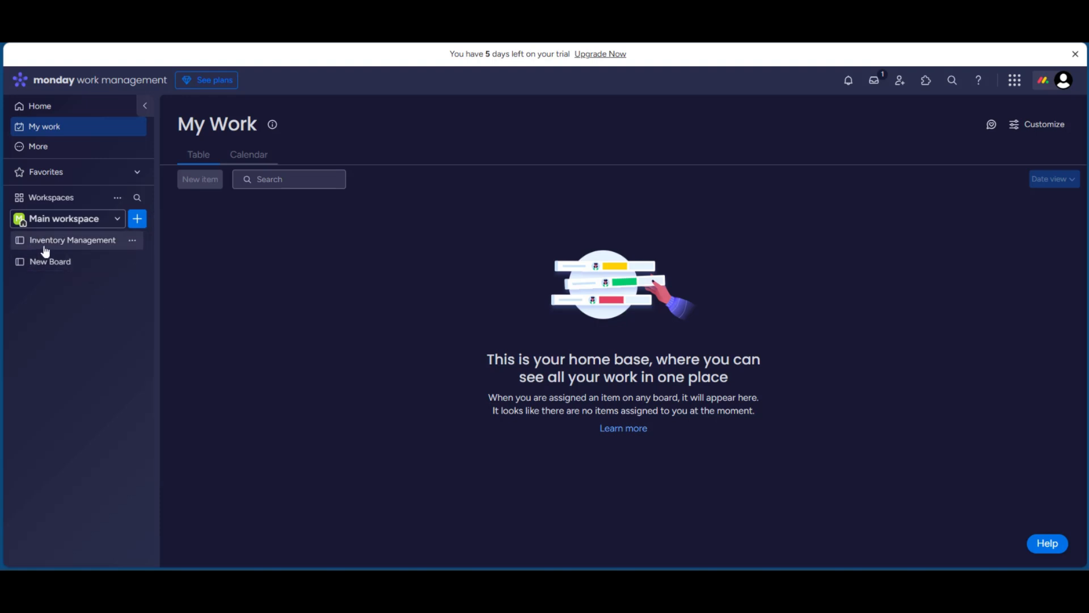
click(73, 240)
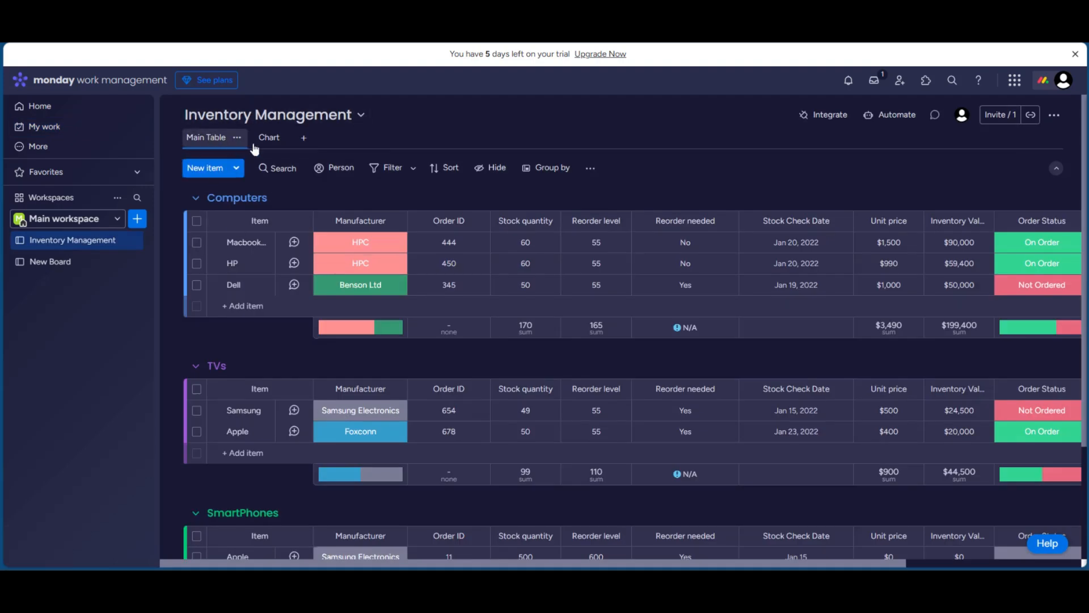
click(304, 140)
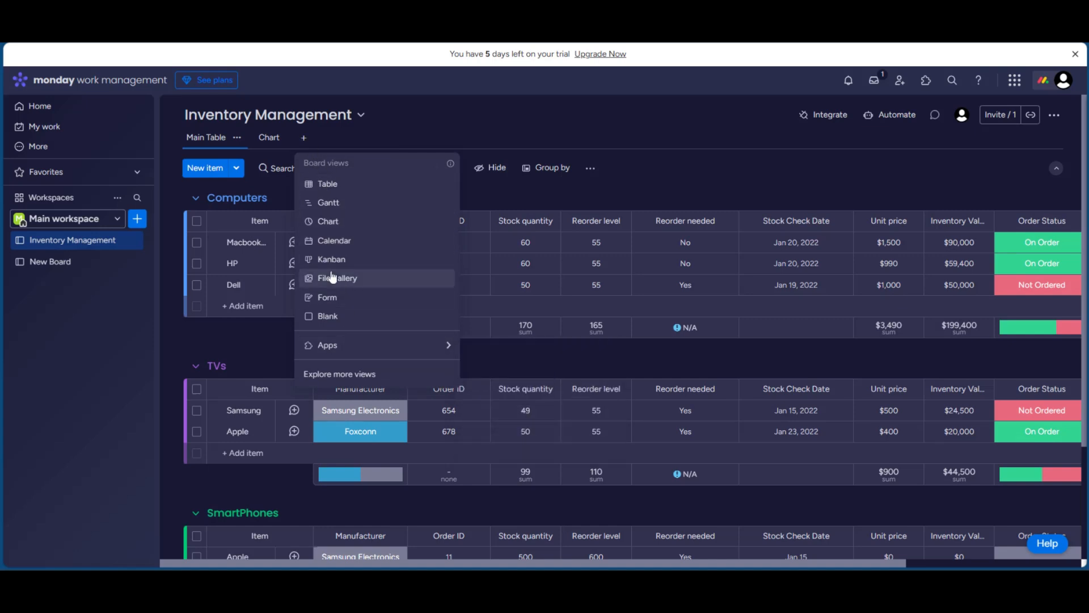
click(328, 203)
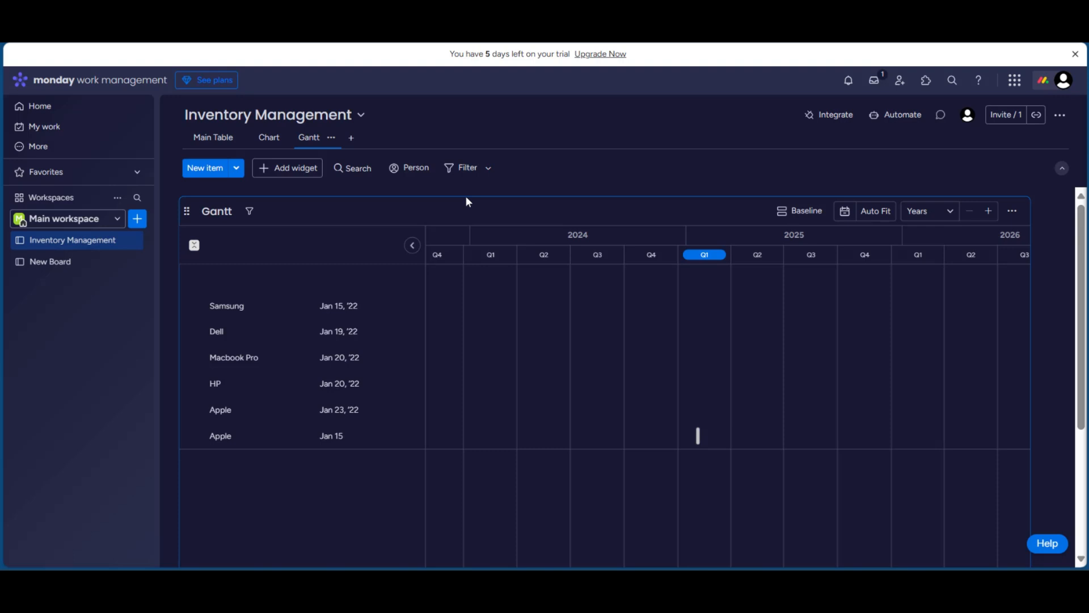
Examine the options for managing the Gantt view and for adding new groups or importing items
click(333, 140)
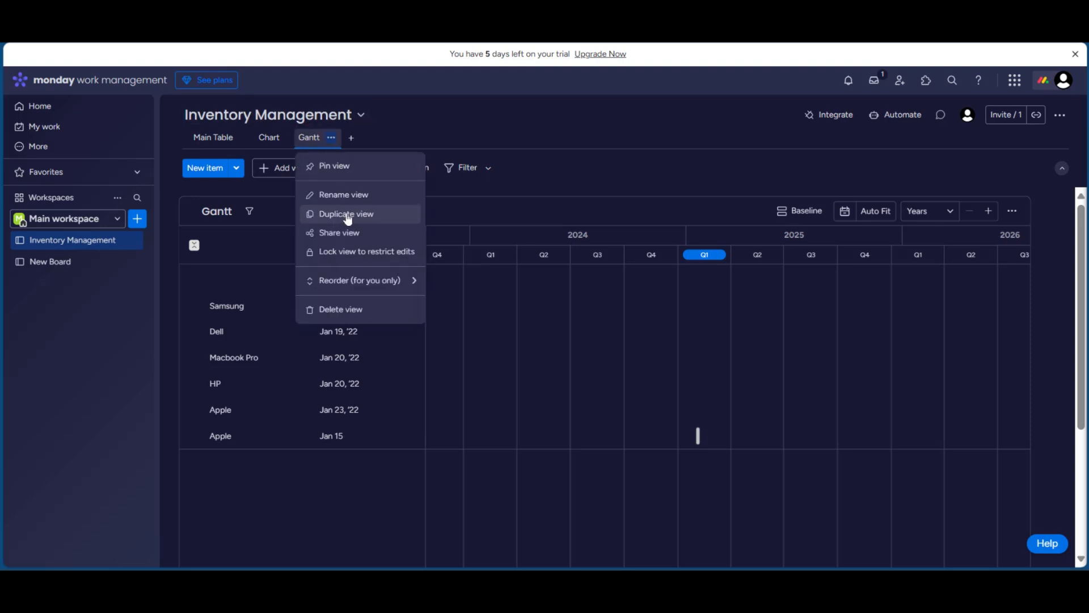
click(349, 192)
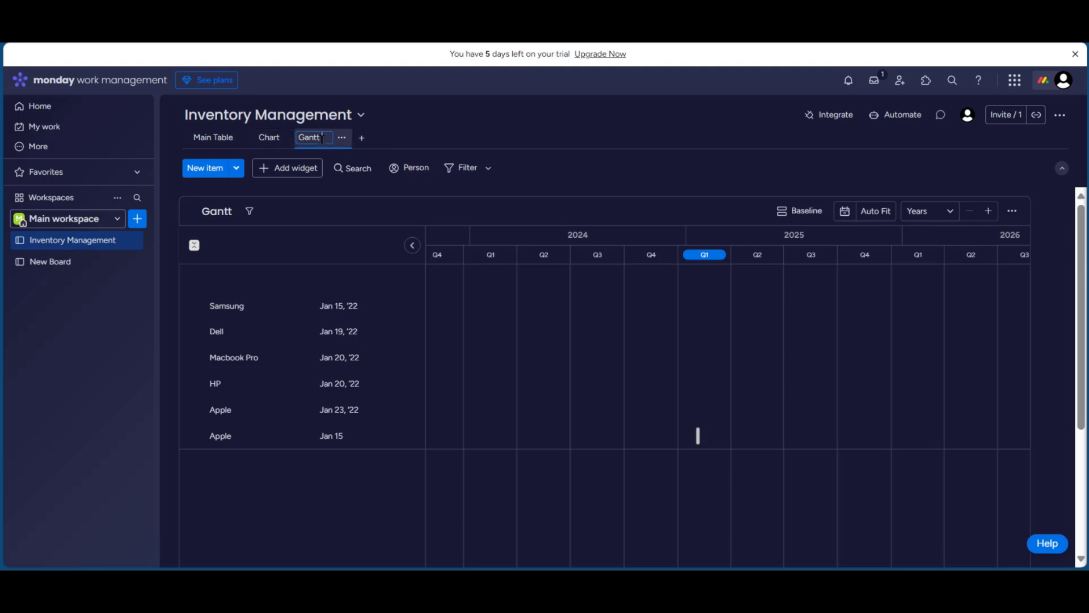
click(396, 131)
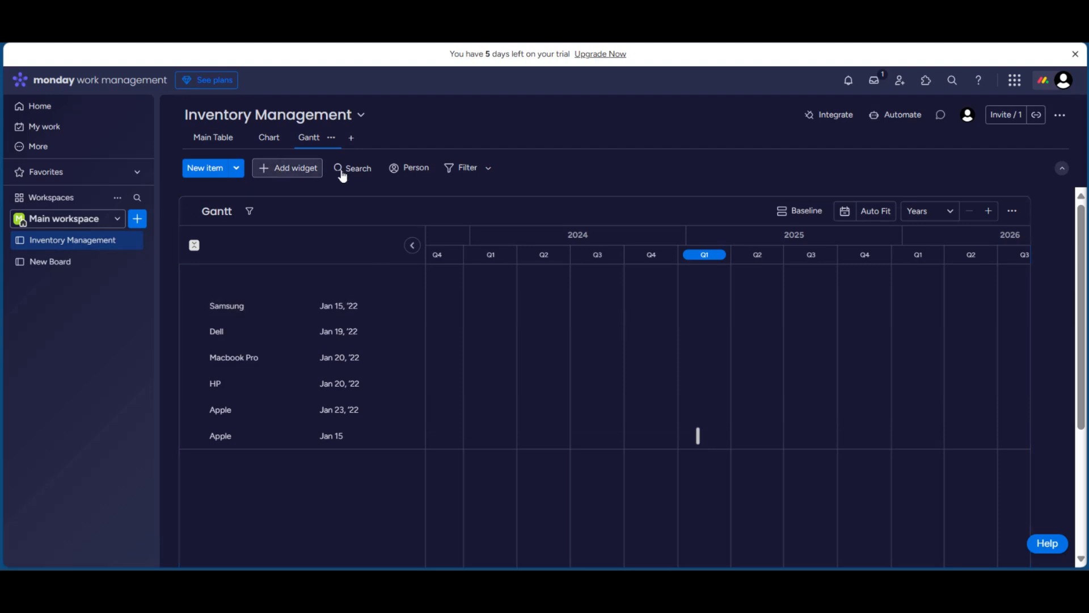
click(335, 139)
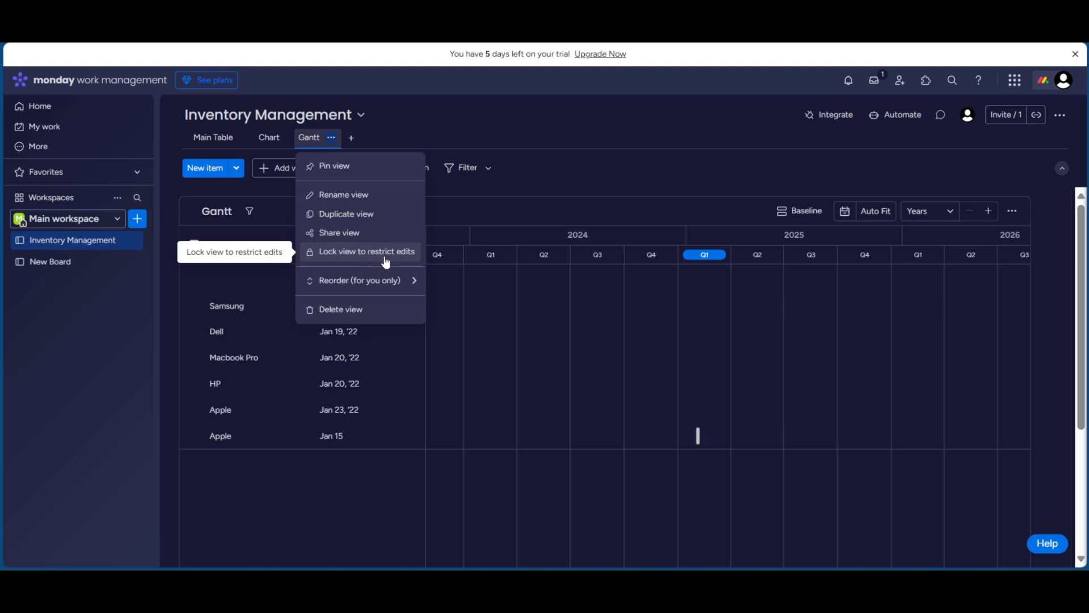
mouse_move(350, 293)
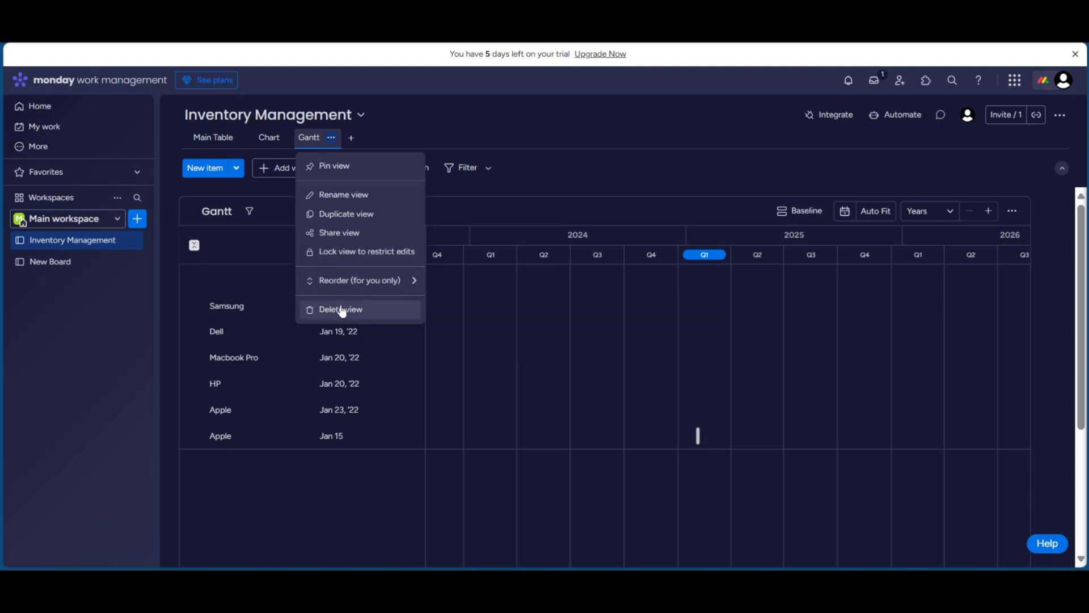
click(451, 115)
click(232, 173)
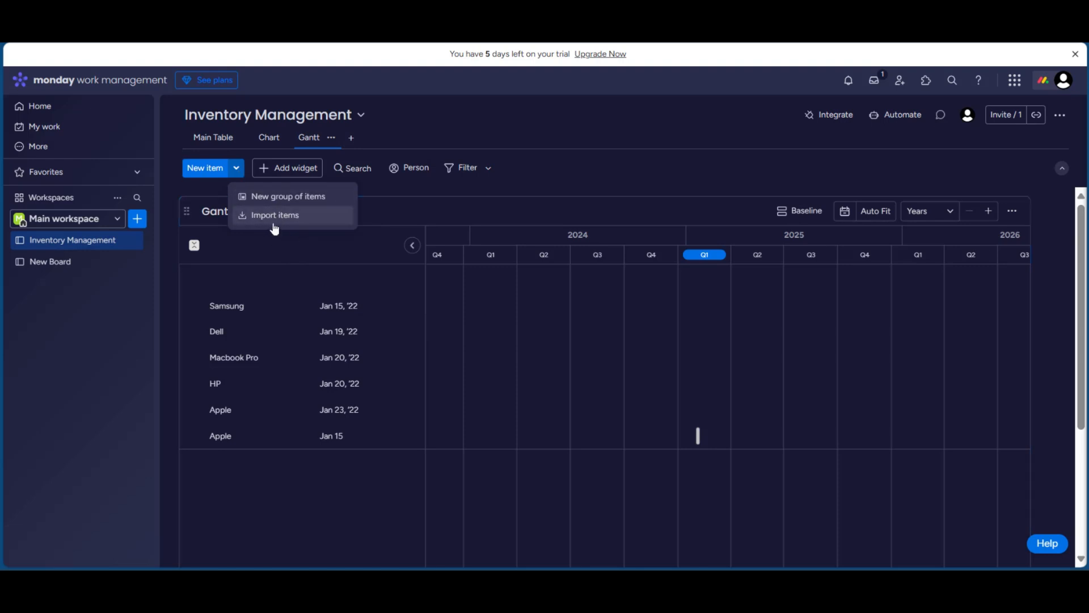
click(386, 120)
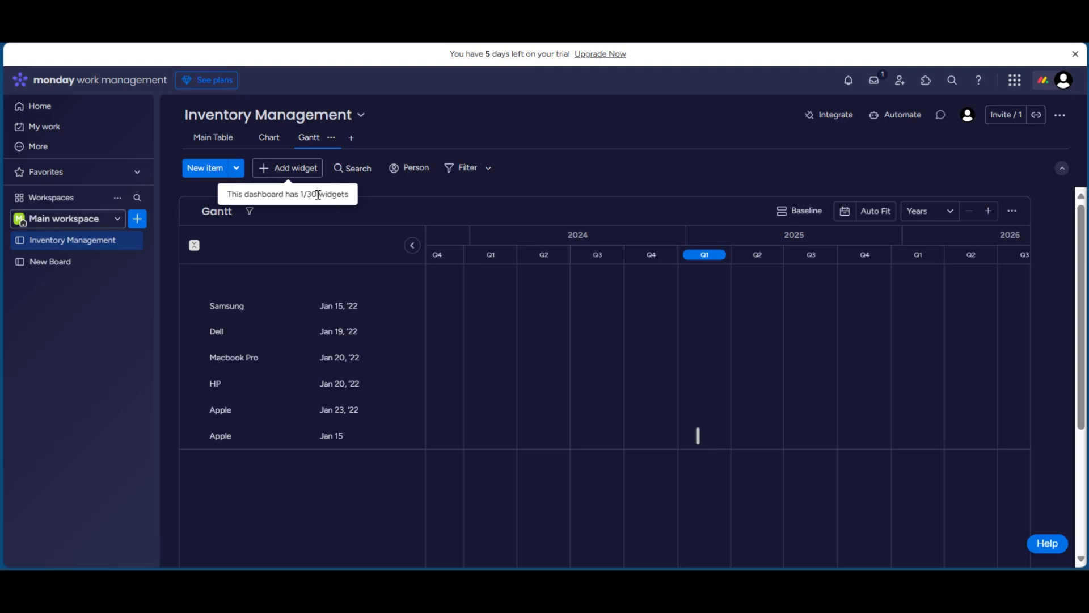
Browse the Recommended and Staying on Top widgets in the Widgets Center without adding any
click(279, 172)
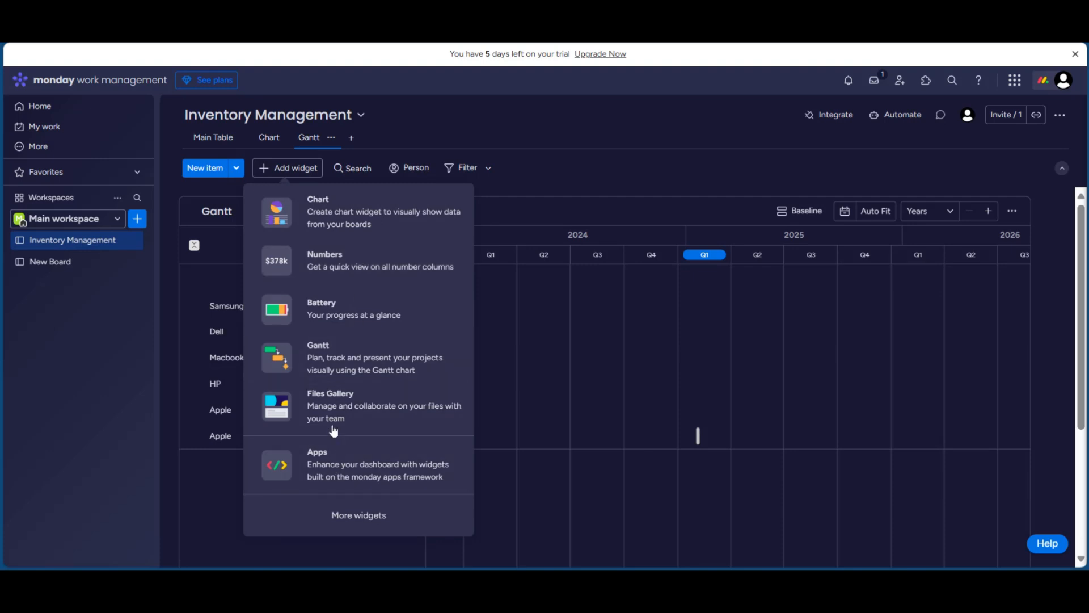
click(352, 514)
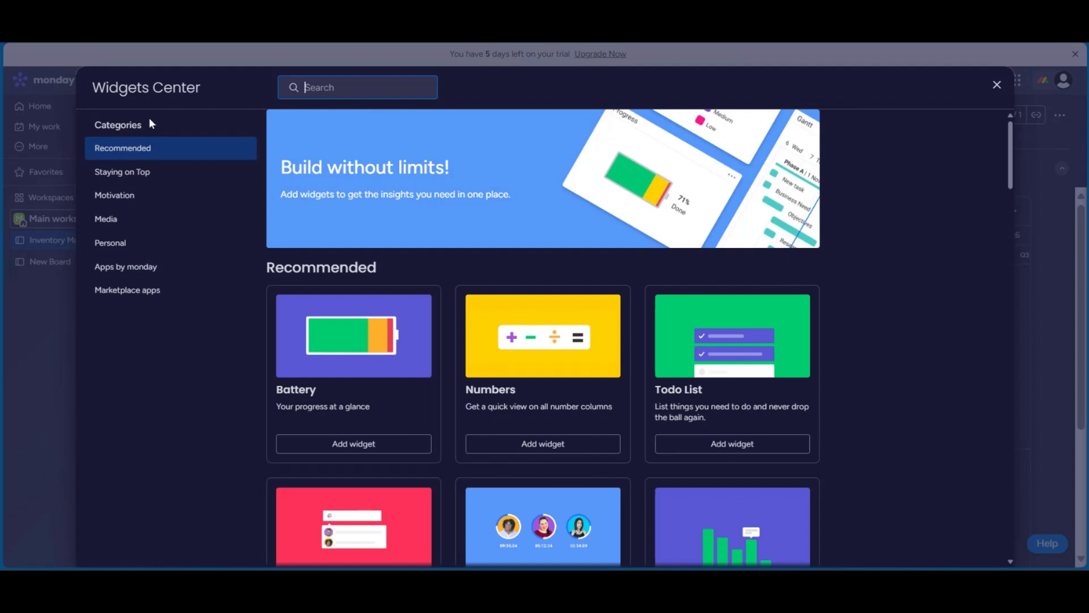
scroll(522, 421, down, 10)
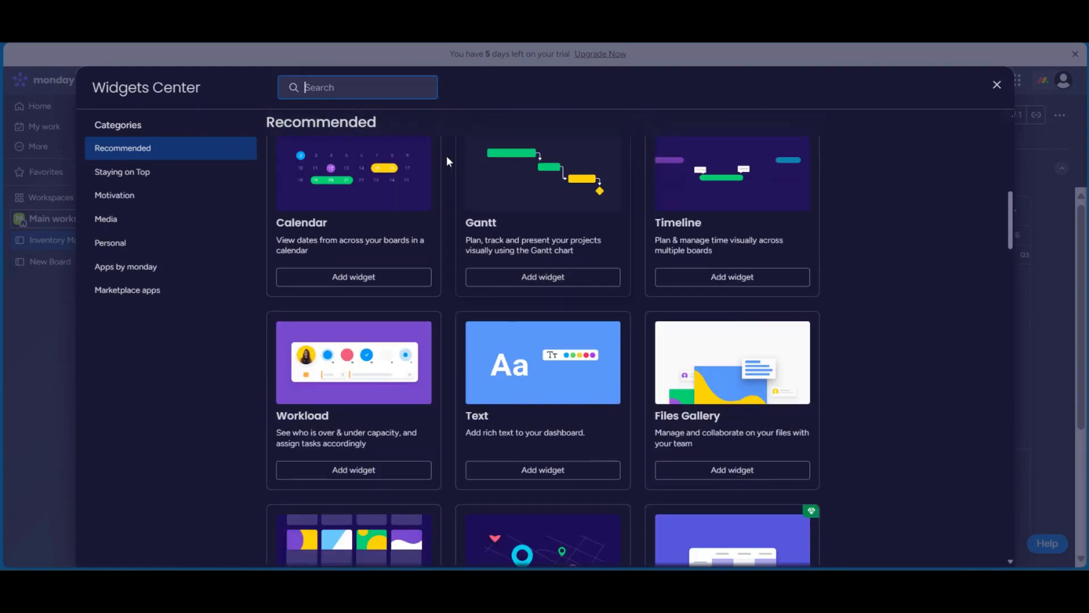
scroll(476, 326, up, 2)
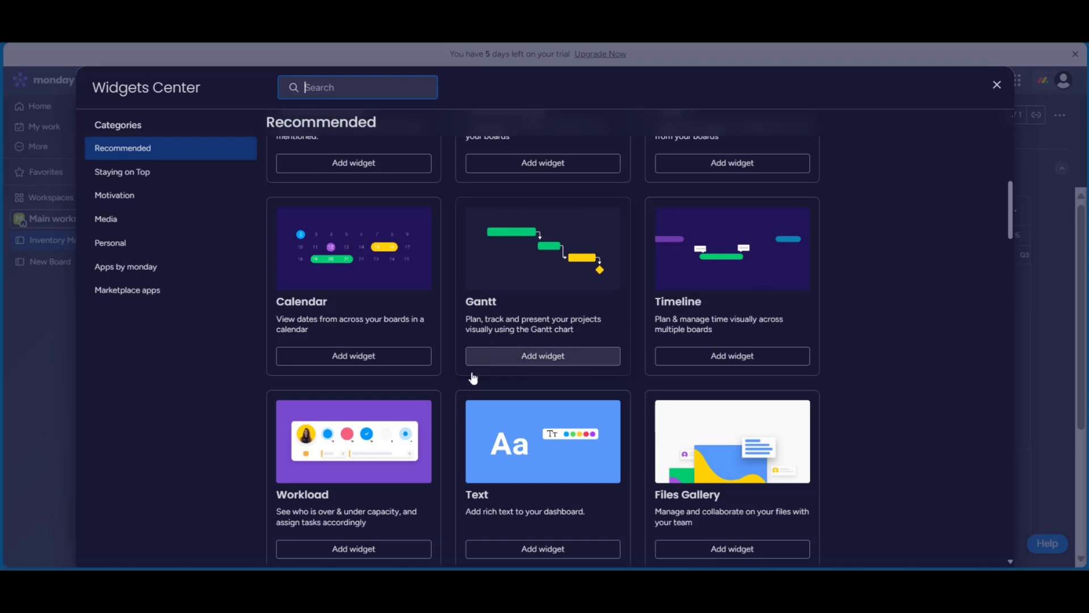
scroll(620, 345, down, 2)
scroll(709, 278, up, 2)
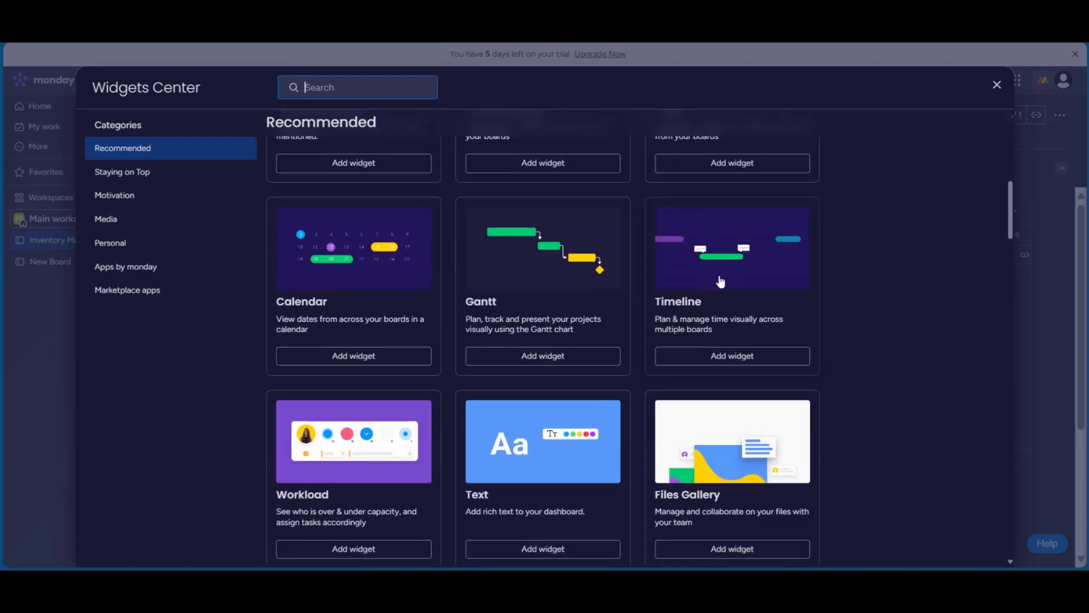
scroll(567, 295, down, 5)
scroll(371, 360, down, 4)
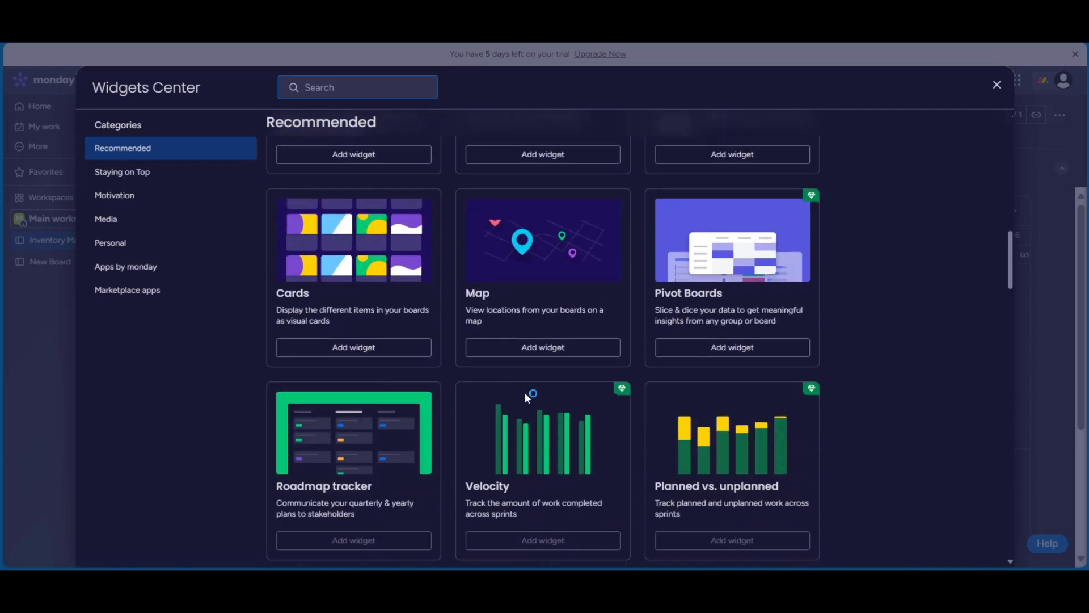
scroll(522, 278, down, 9)
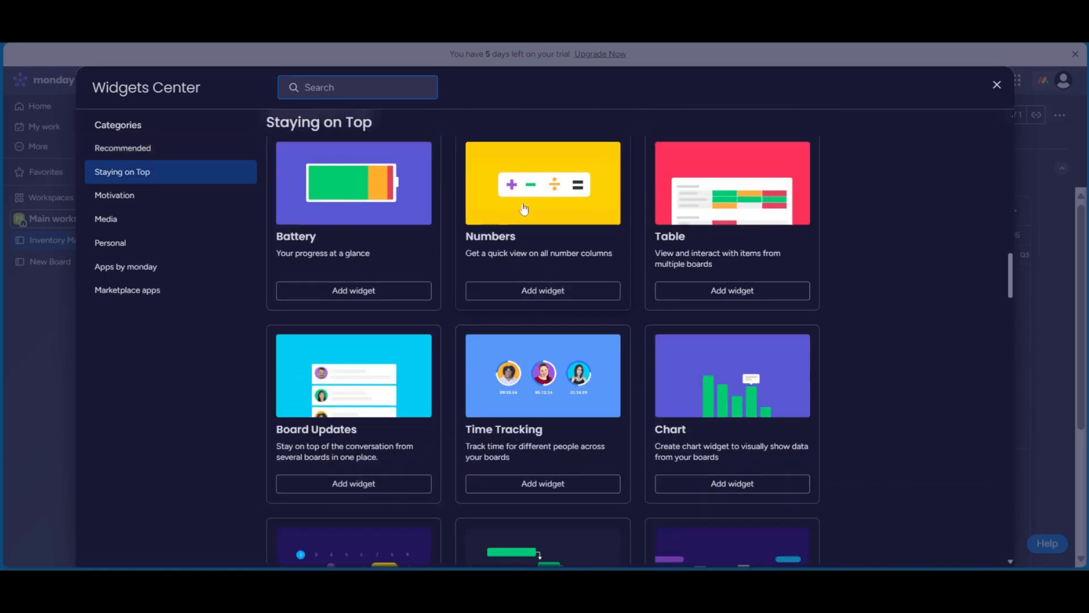
click(996, 86)
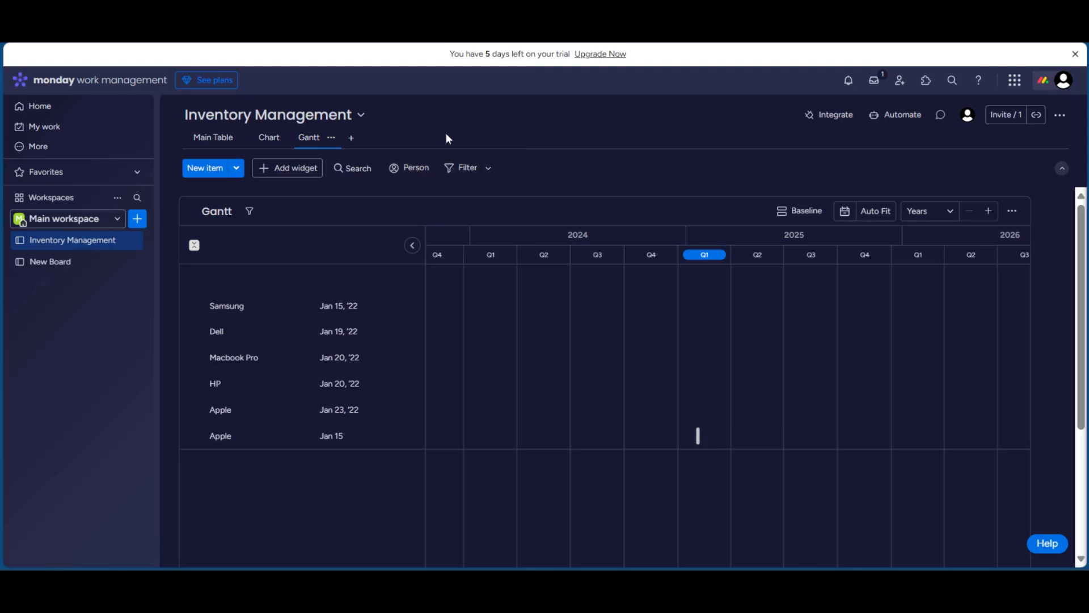
Examine the advanced filter options and the Gantt widget's title field
click(486, 168)
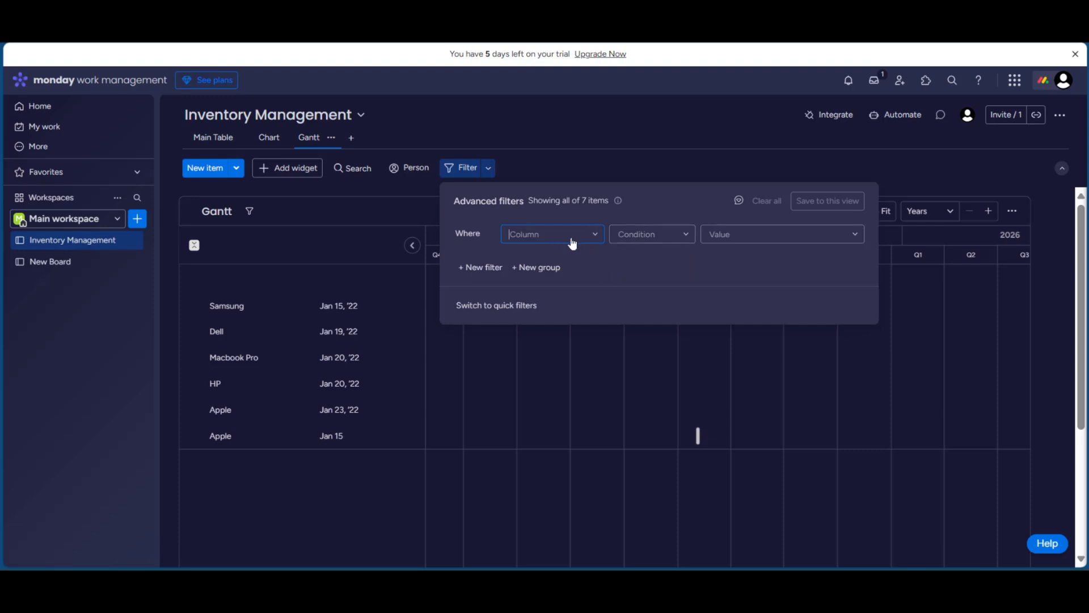
click(659, 175)
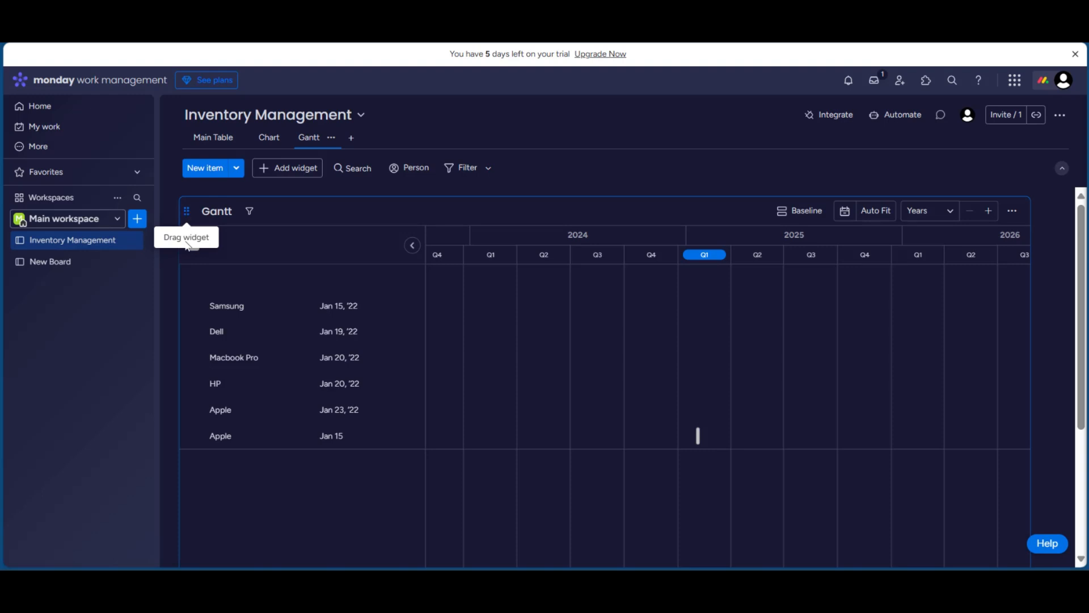
drag(188, 245, 194, 237)
click(229, 211)
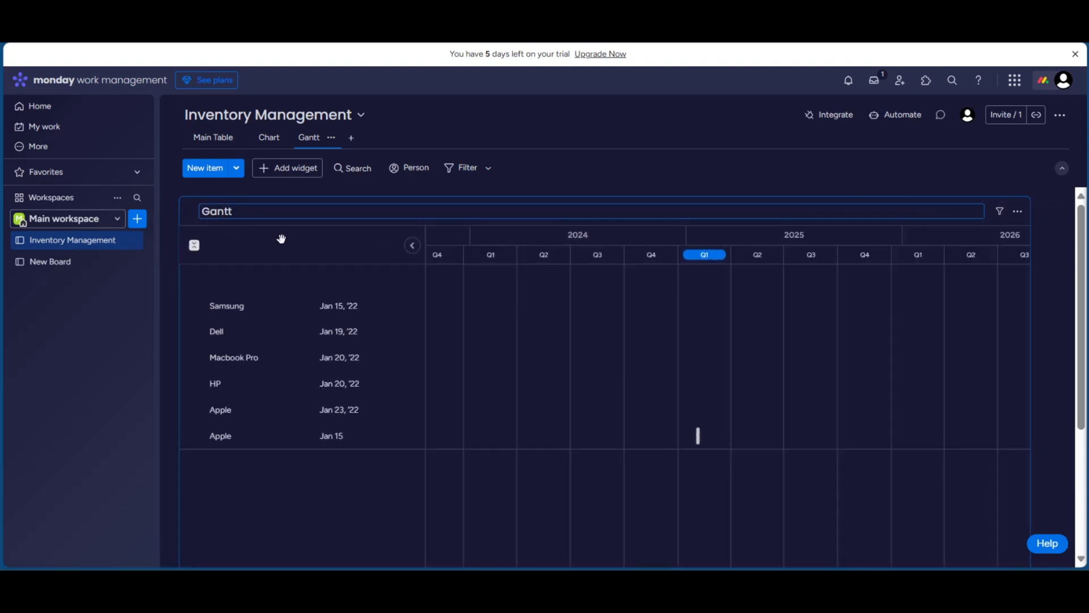
View the 2022 items on the Gantt timeline and return it to the current date
scroll(416, 189, down, 1)
scroll(247, 247, up, 1)
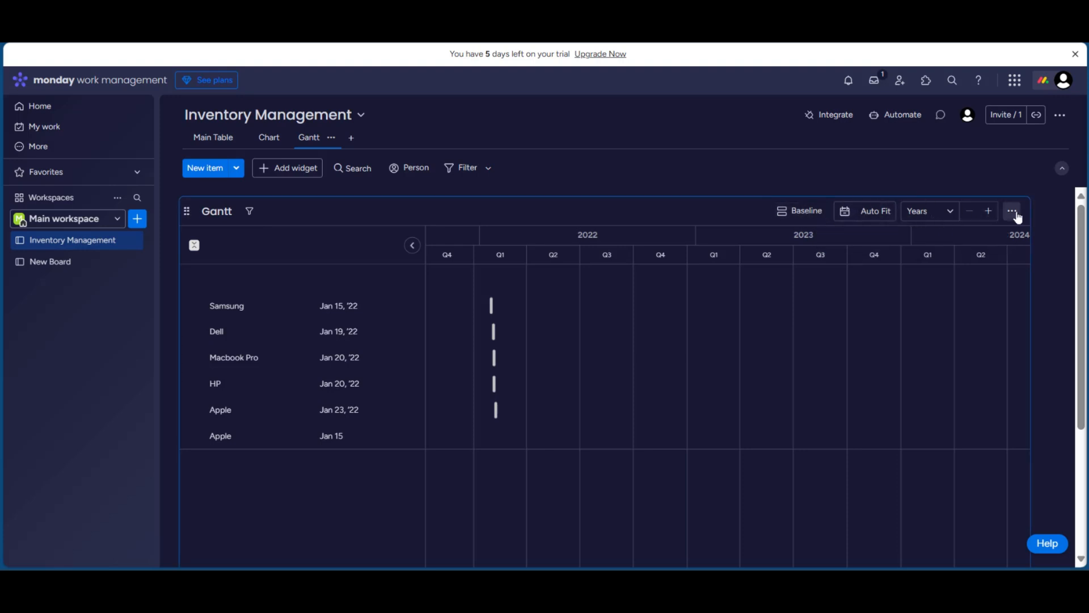
click(845, 210)
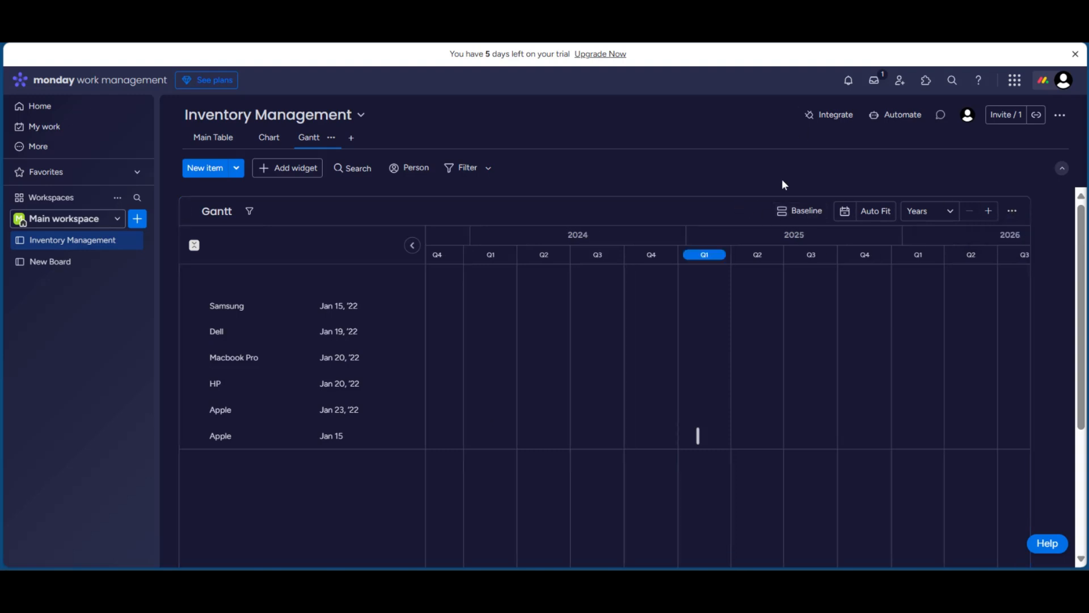
Open the Gantt widget's settings with the Baselines options shown
click(799, 212)
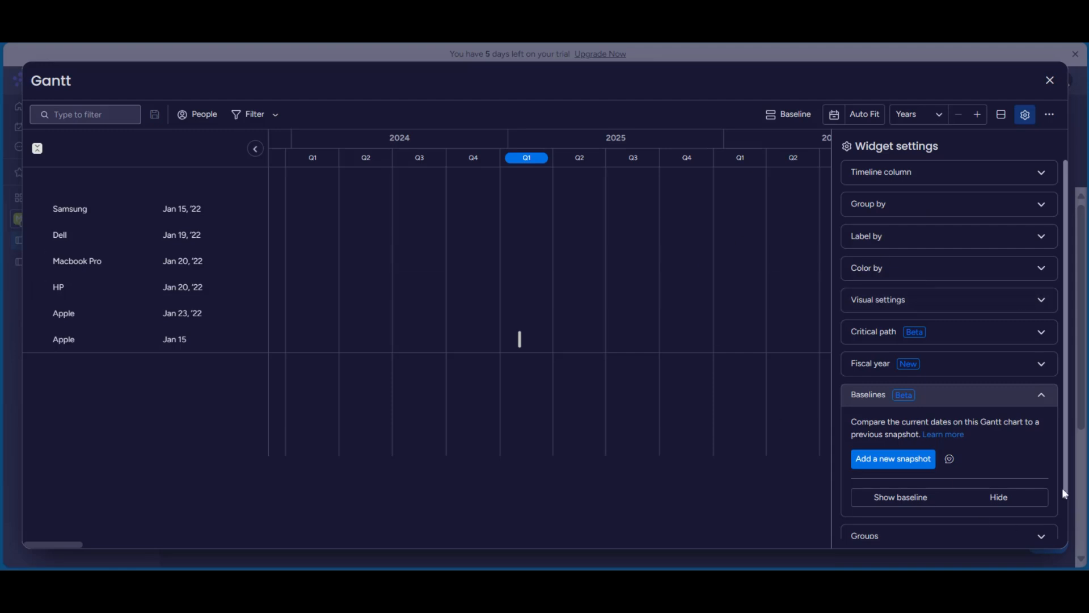
click(1050, 80)
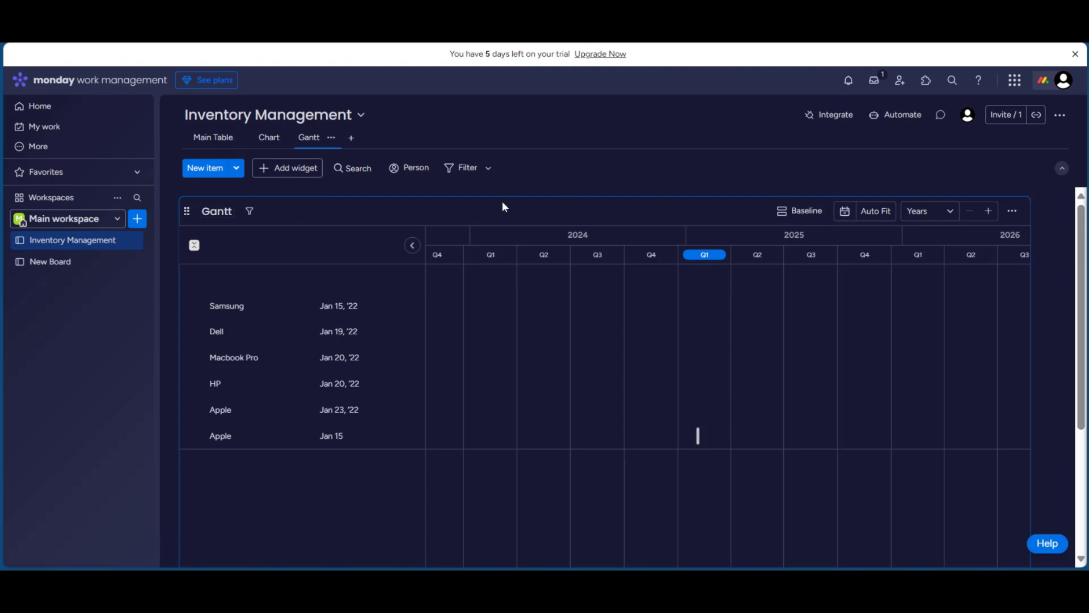
click(800, 211)
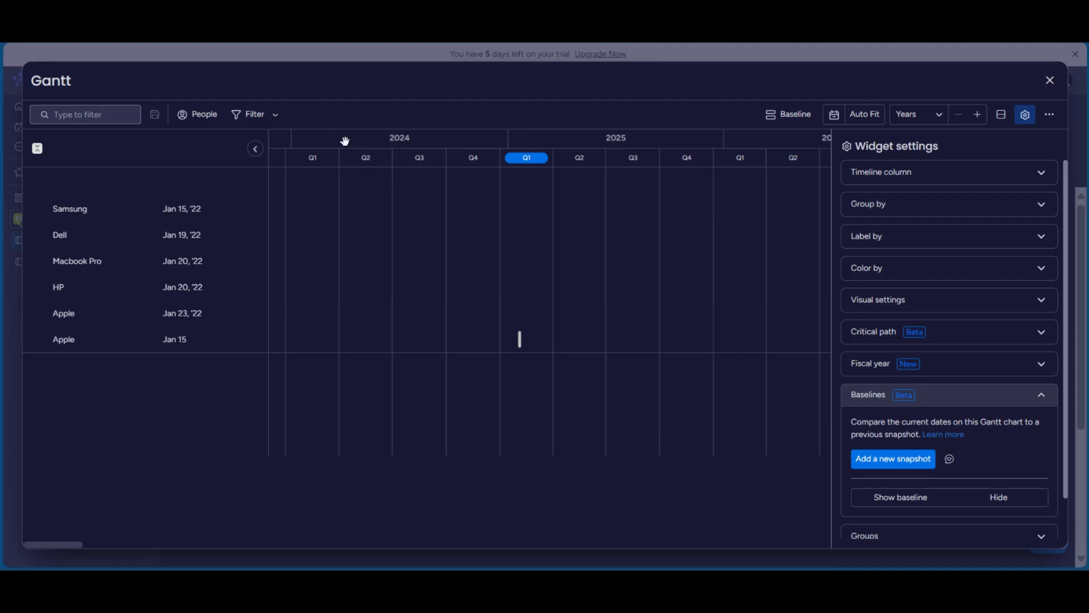
Open the Samsung item dated January 15, 2022 for editing from the Gantt's item list
drag(350, 142, 772, 143)
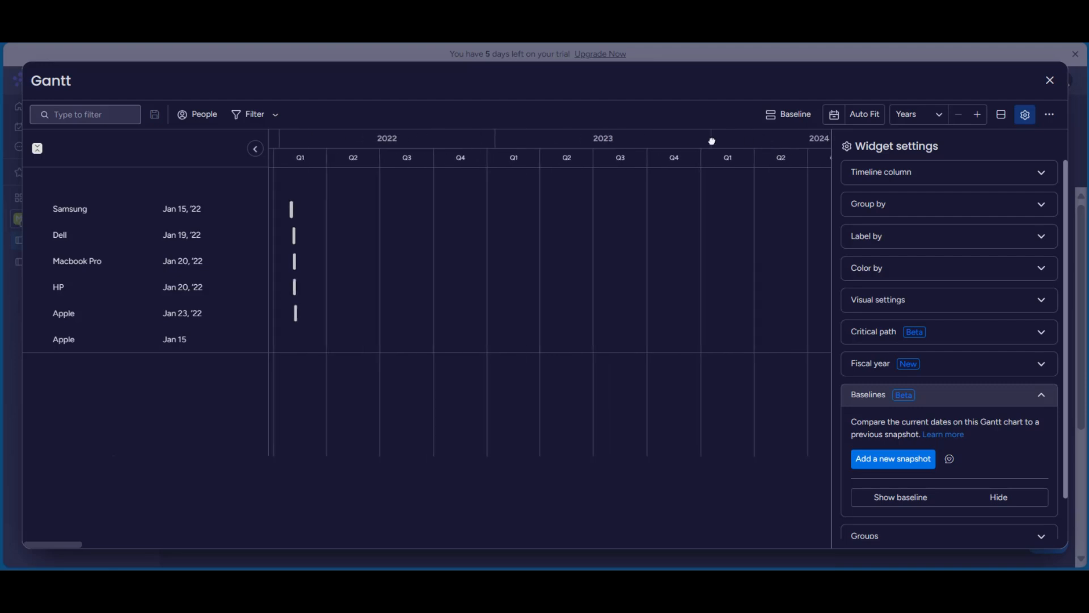
drag(431, 140, 457, 142)
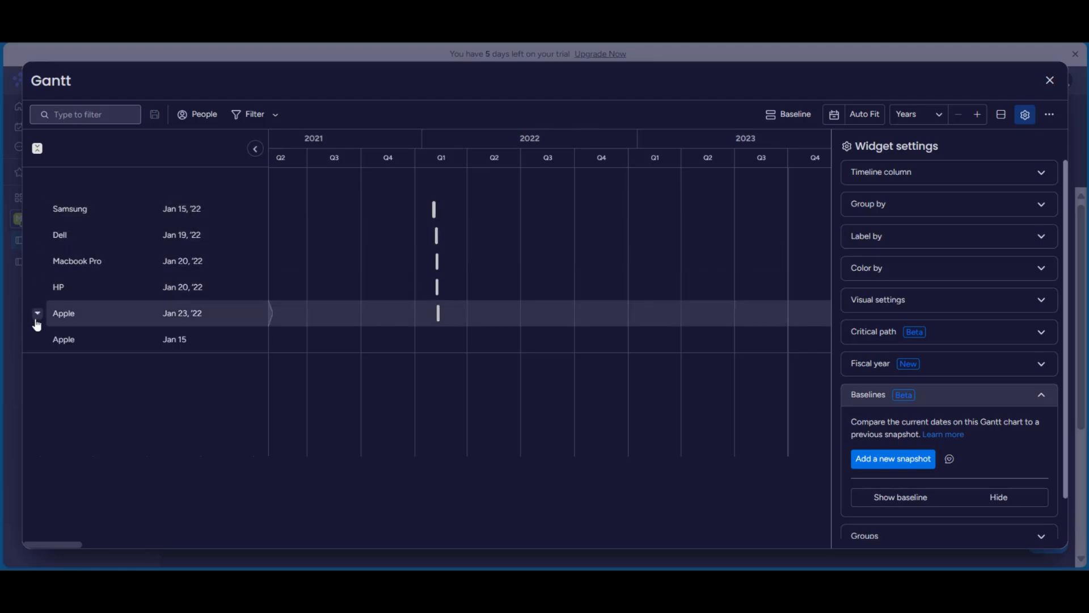
click(35, 211)
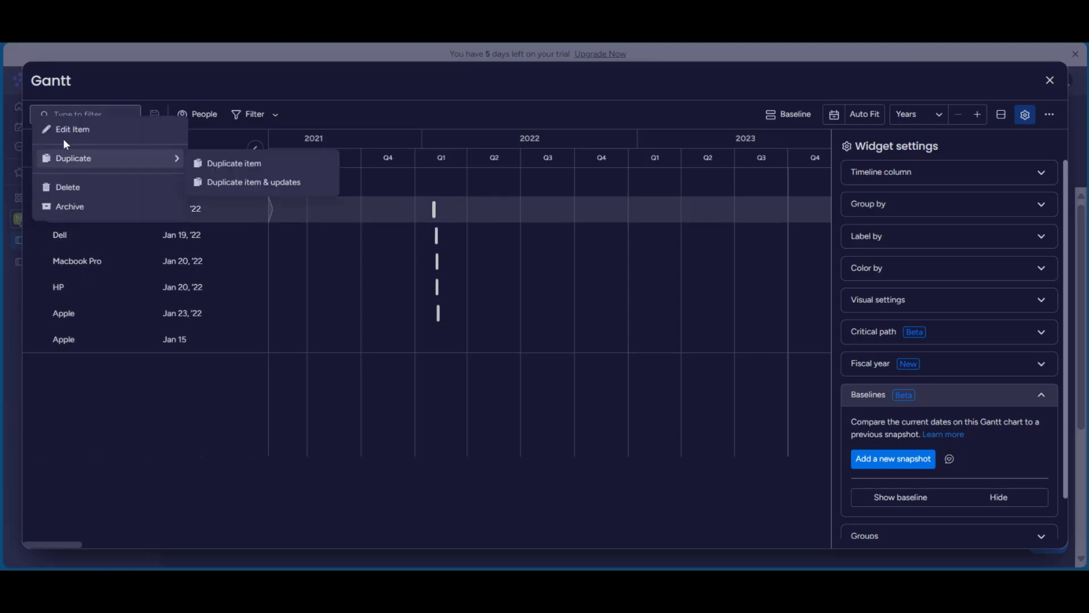
mouse_move(91, 164)
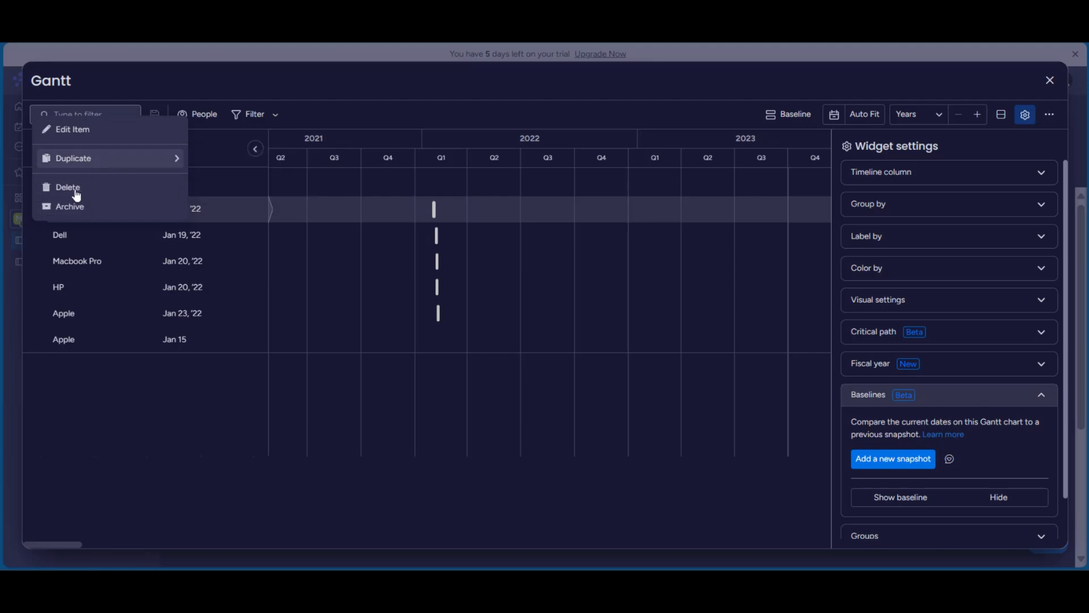
mouse_move(145, 169)
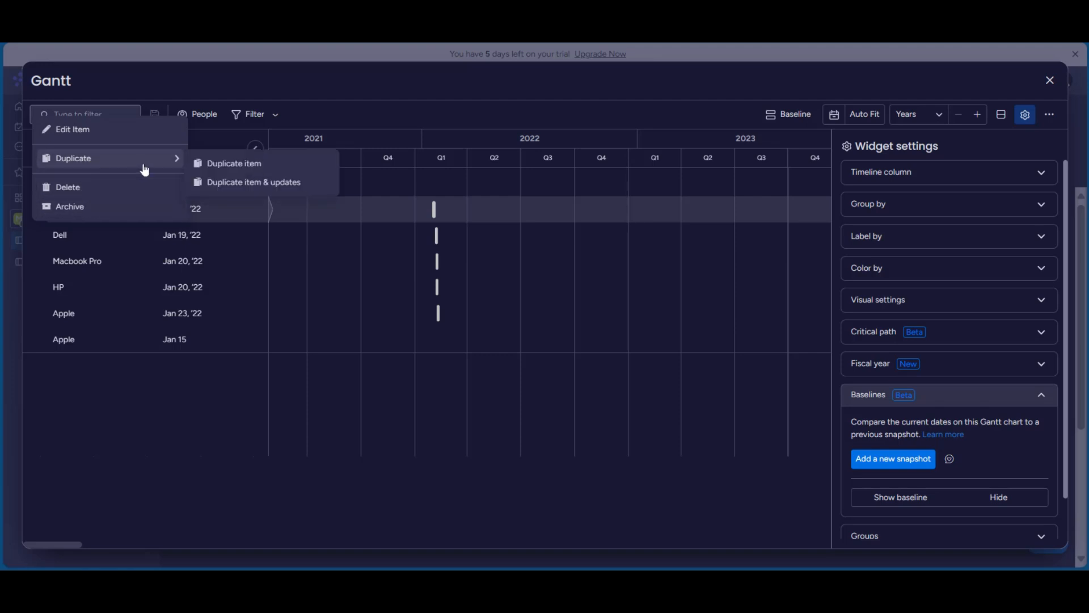
click(91, 132)
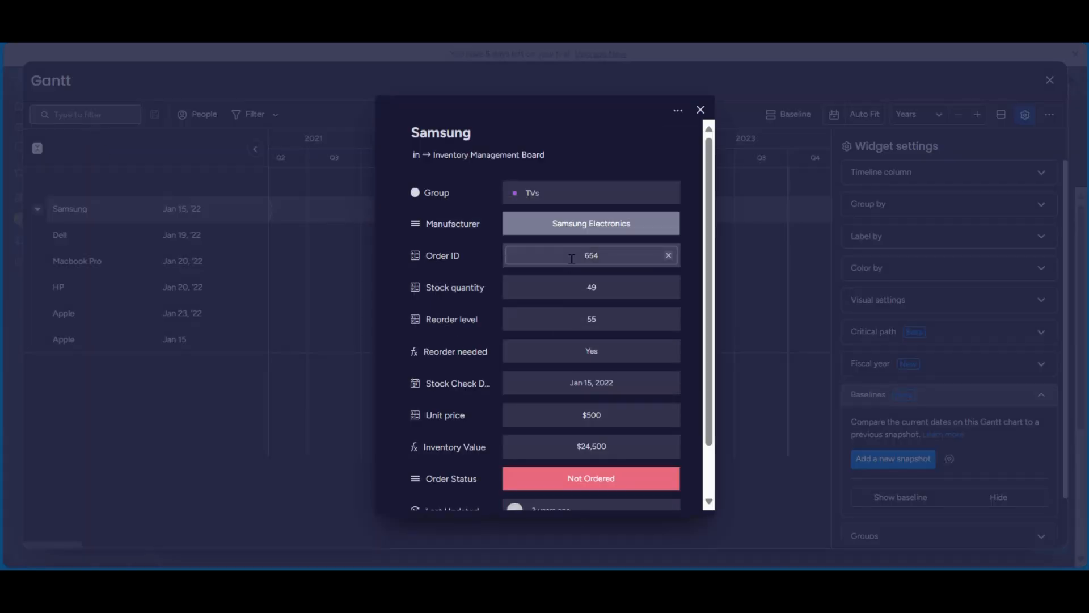
Set the Samsung item's stock check date to September 10, 2022 and close its card
click(631, 382)
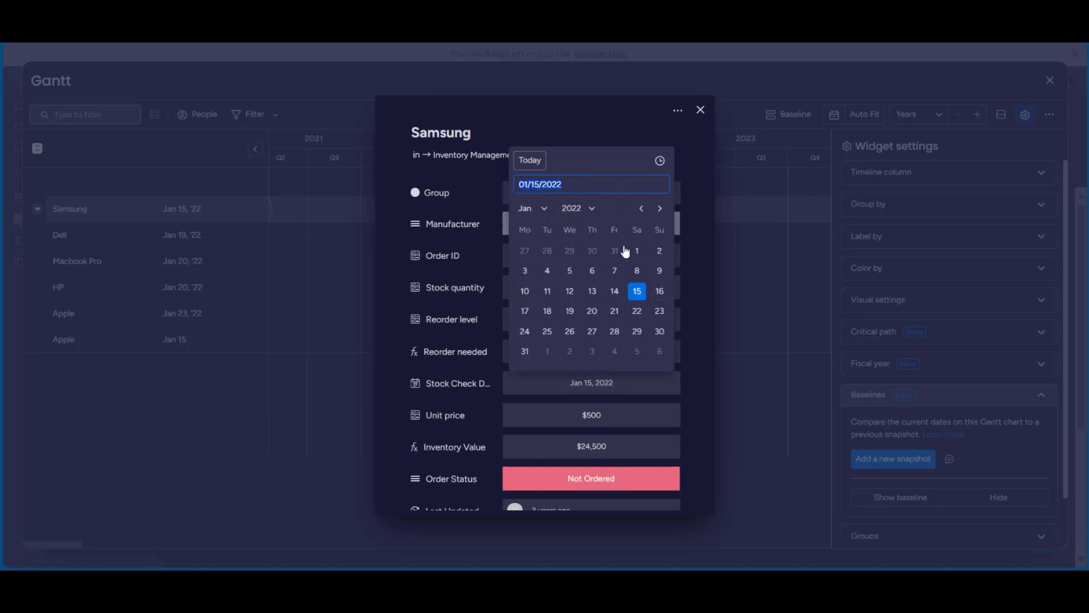
click(660, 211)
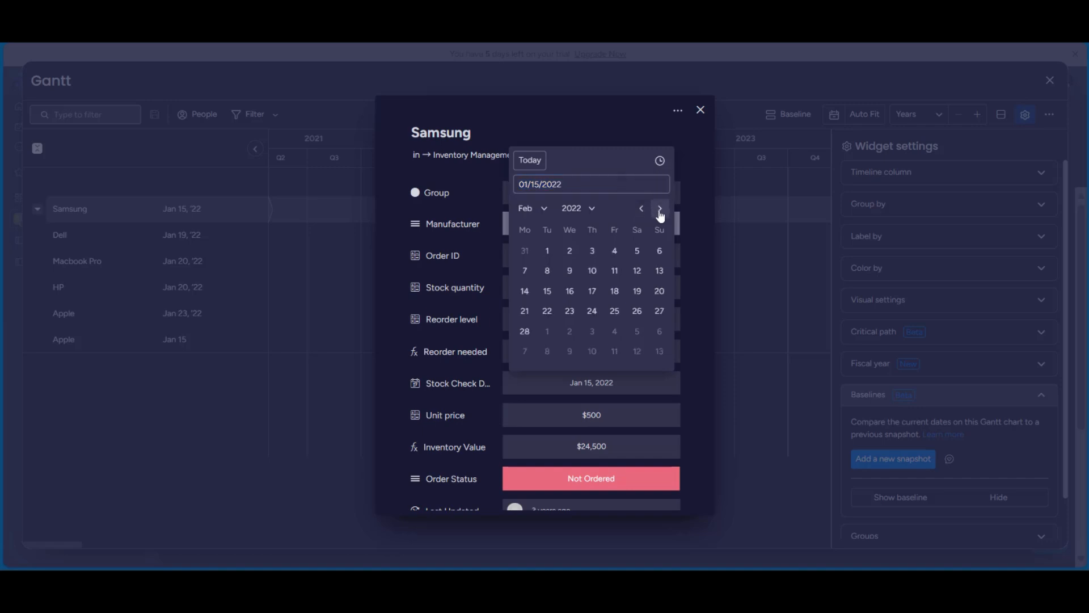
click(660, 211)
click(660, 211)
click(659, 211)
click(659, 211)
click(659, 211)
click(659, 212)
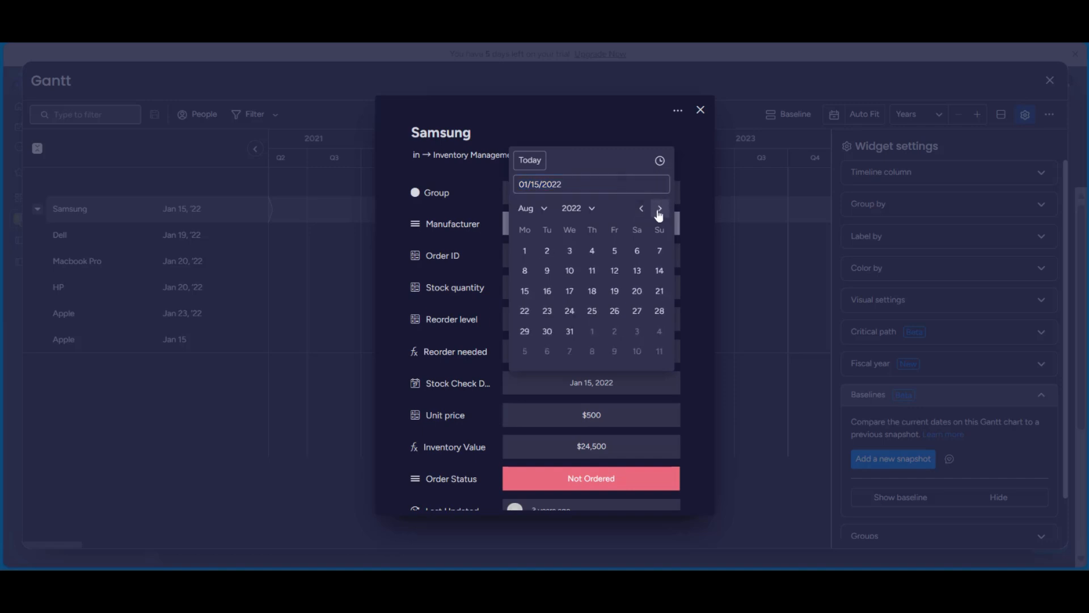
click(659, 211)
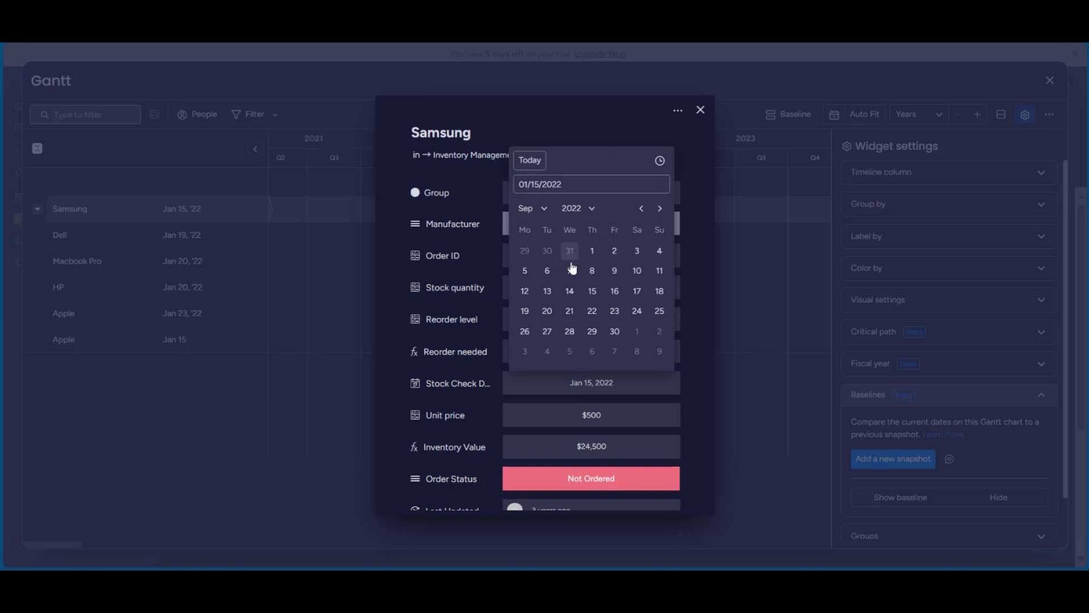
click(637, 271)
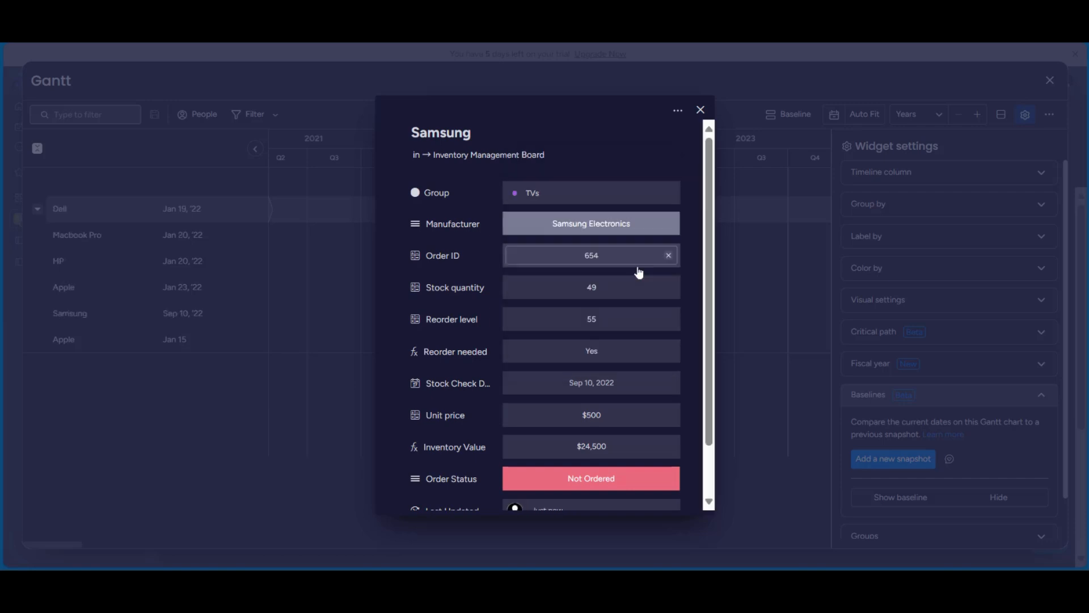
click(700, 110)
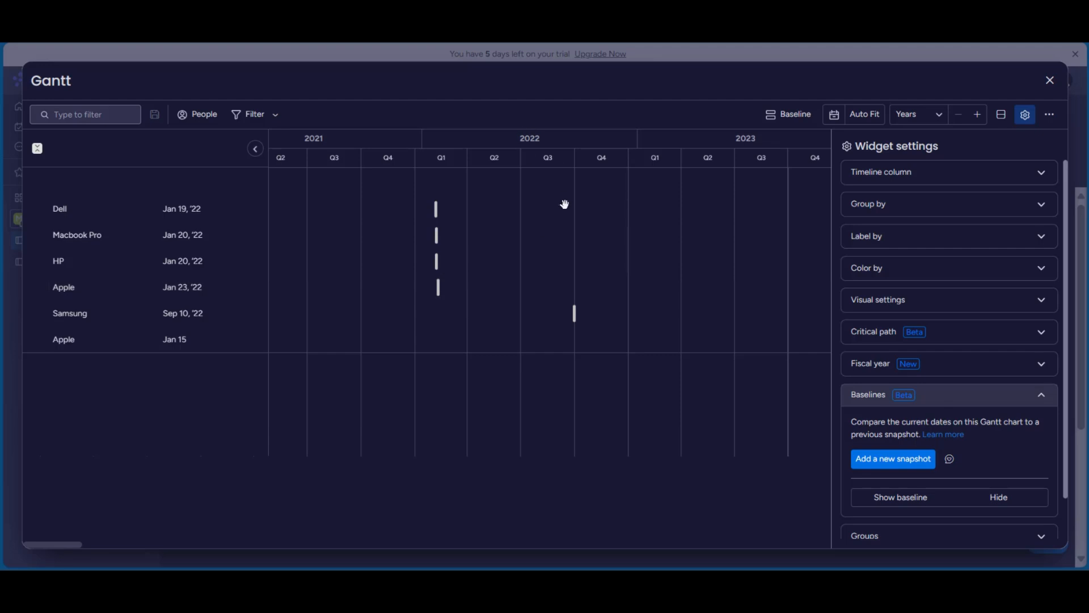
Review the Samsung item's fields, order status labels and extra item options without changing anything
click(40, 315)
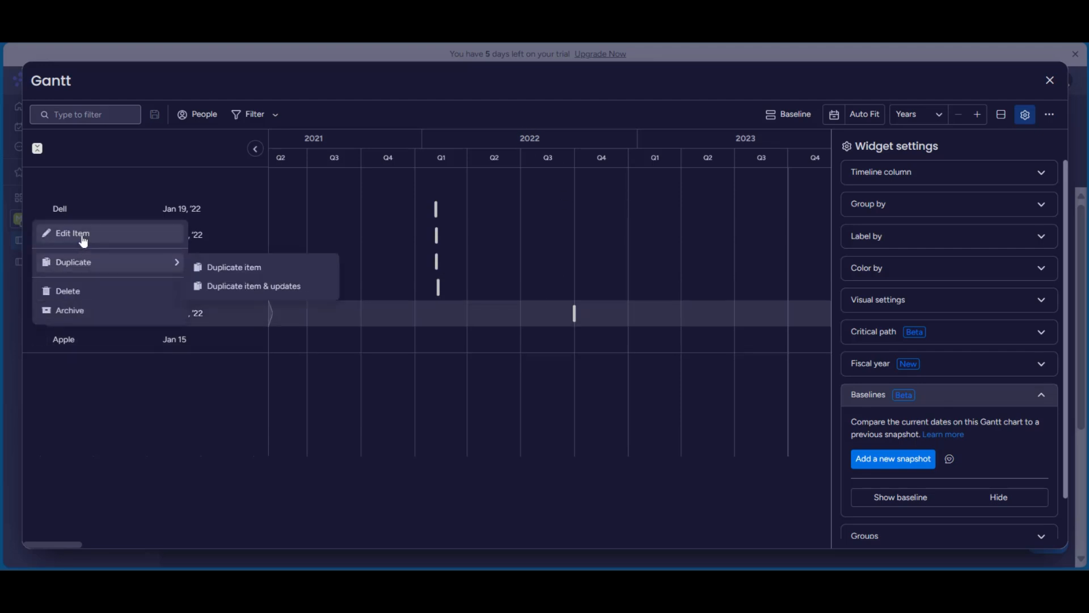
click(118, 239)
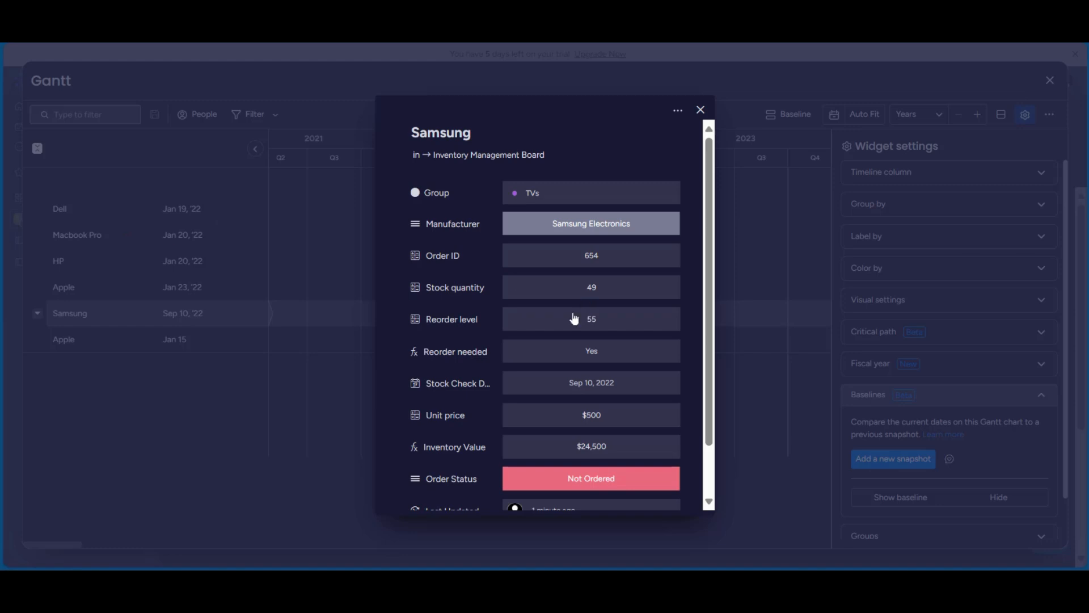
scroll(574, 319, down, 1)
scroll(573, 287, up, 1)
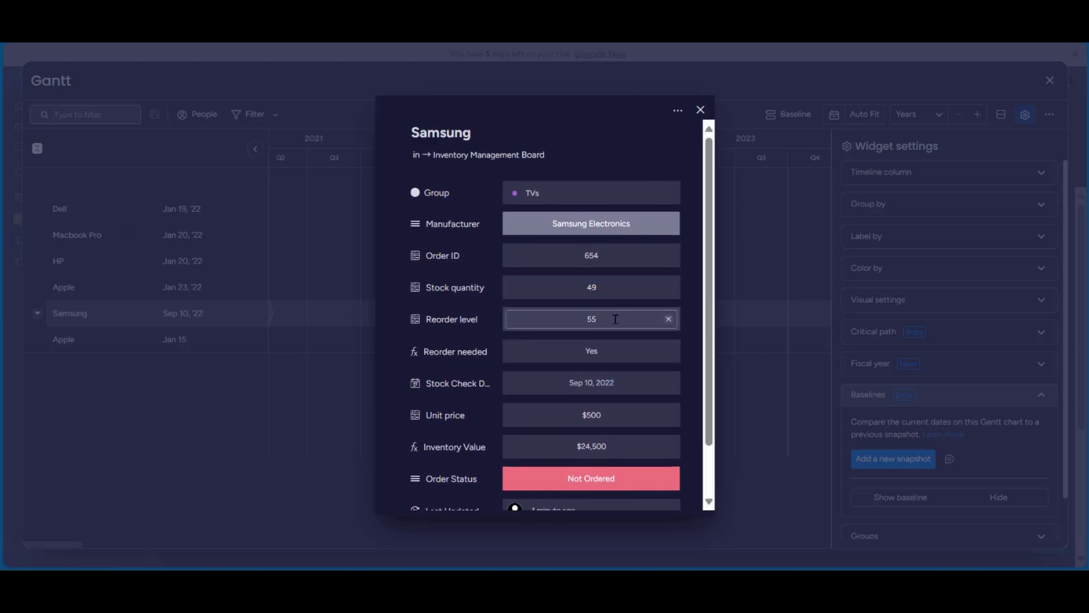
scroll(593, 408, down, 1)
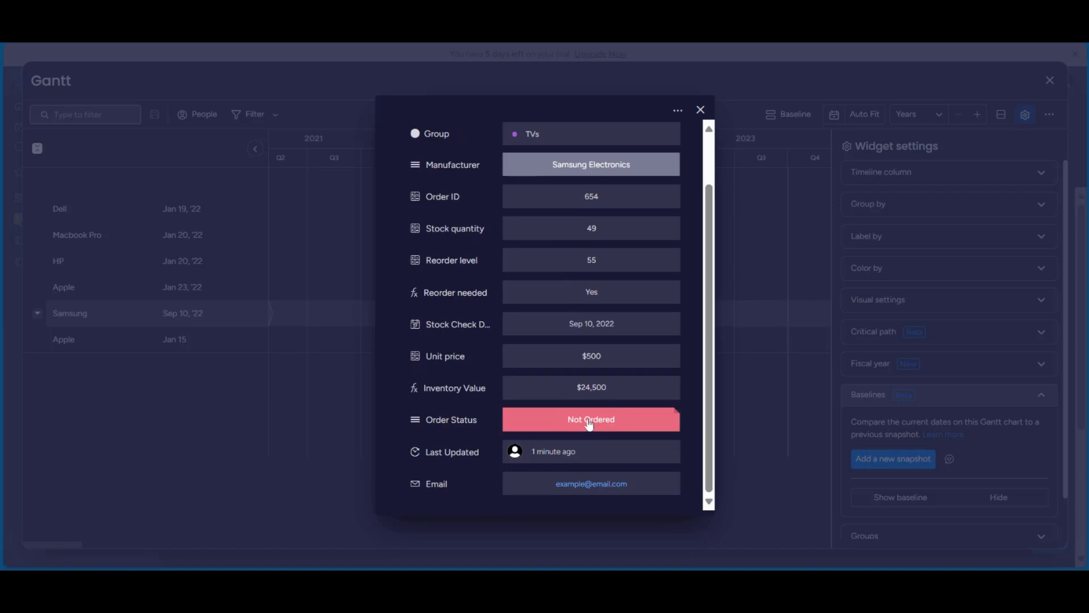
click(589, 423)
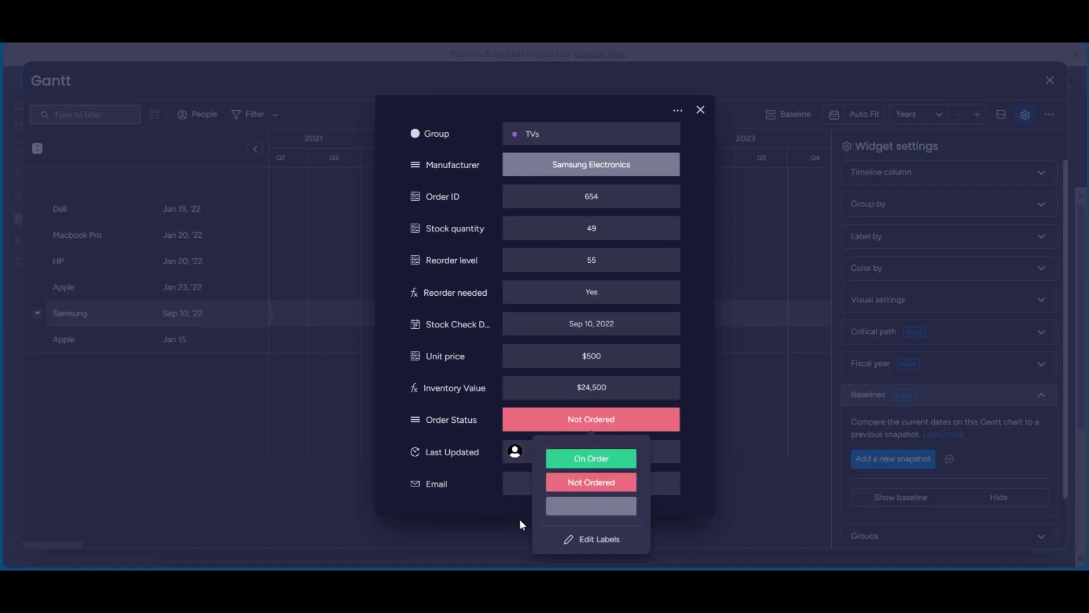
click(467, 505)
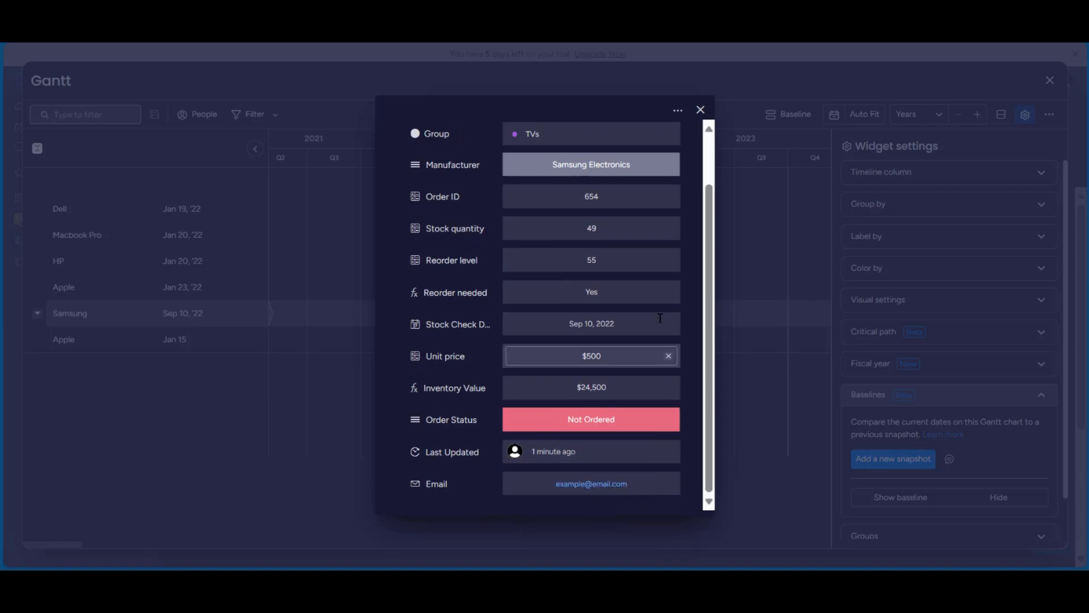
click(678, 113)
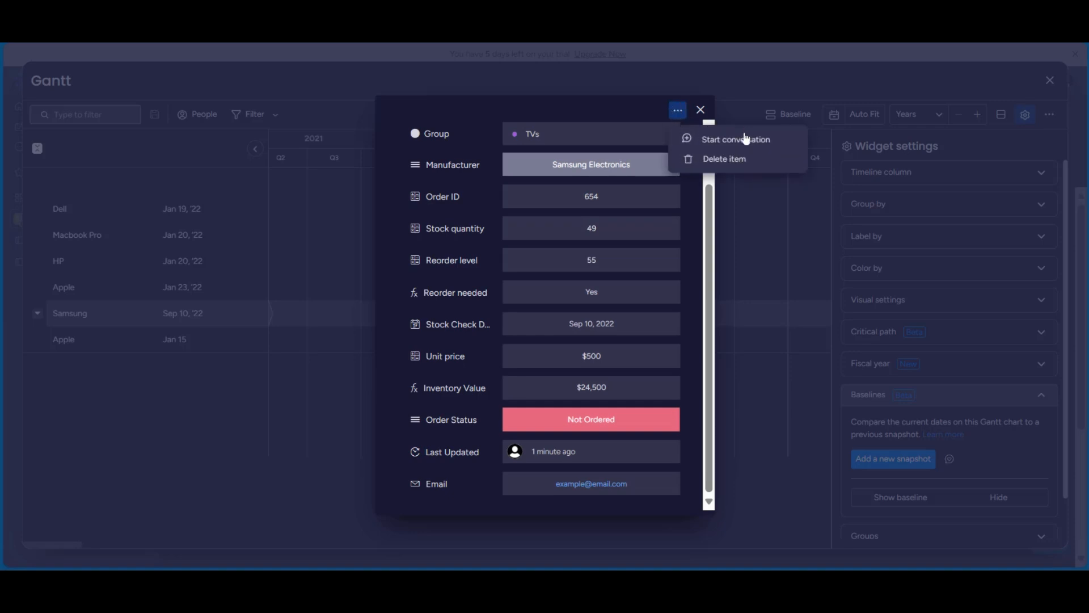
click(702, 110)
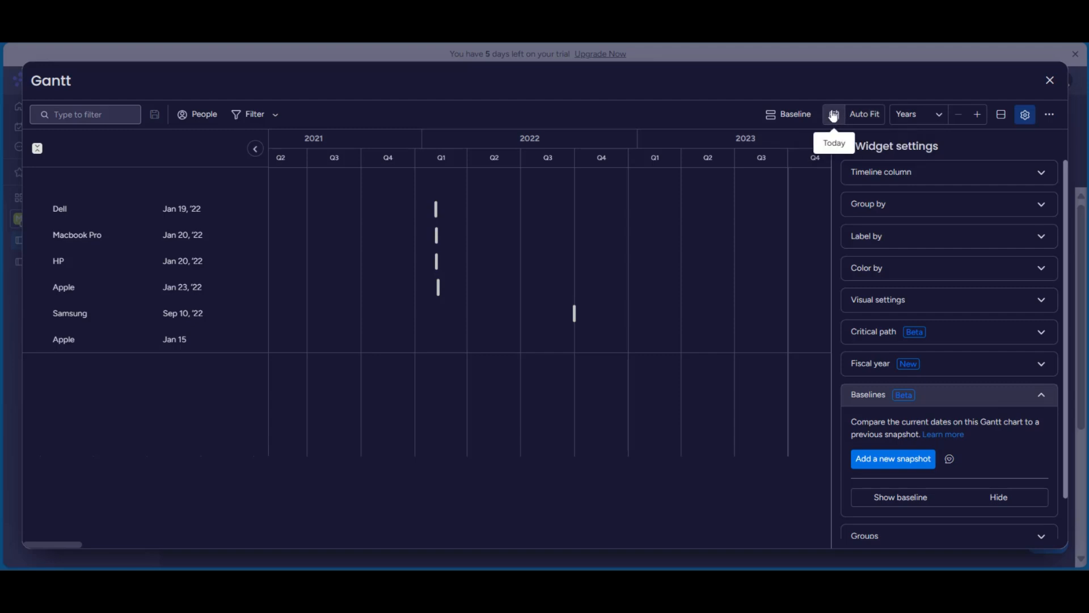
Check the Gantt timeline with Auto Fit, at the current date, and at closer zoom levels before zooming fully back out
click(870, 117)
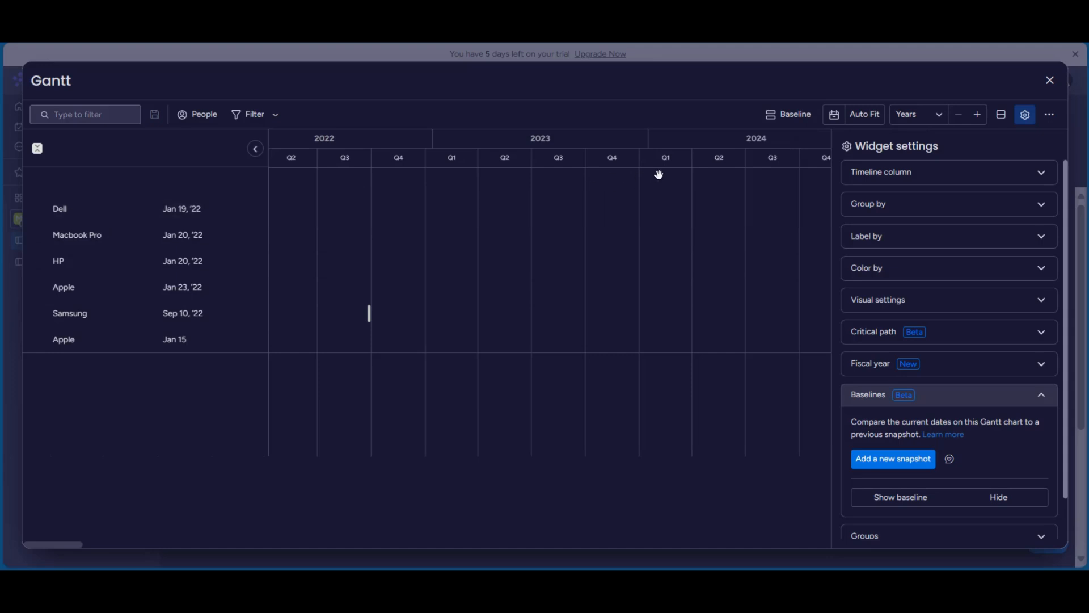
click(834, 116)
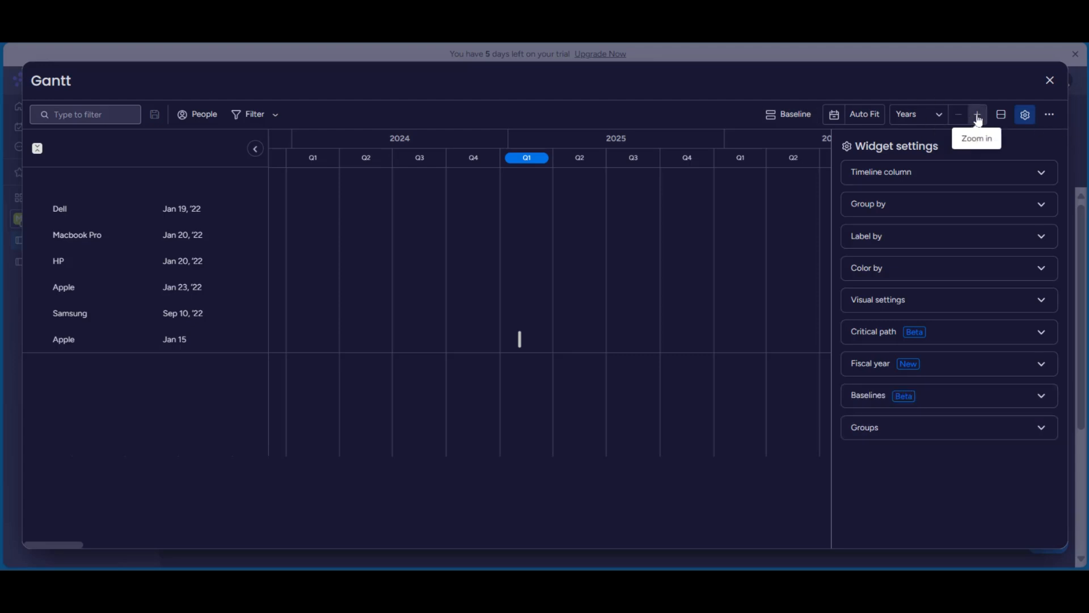
click(978, 115)
click(977, 116)
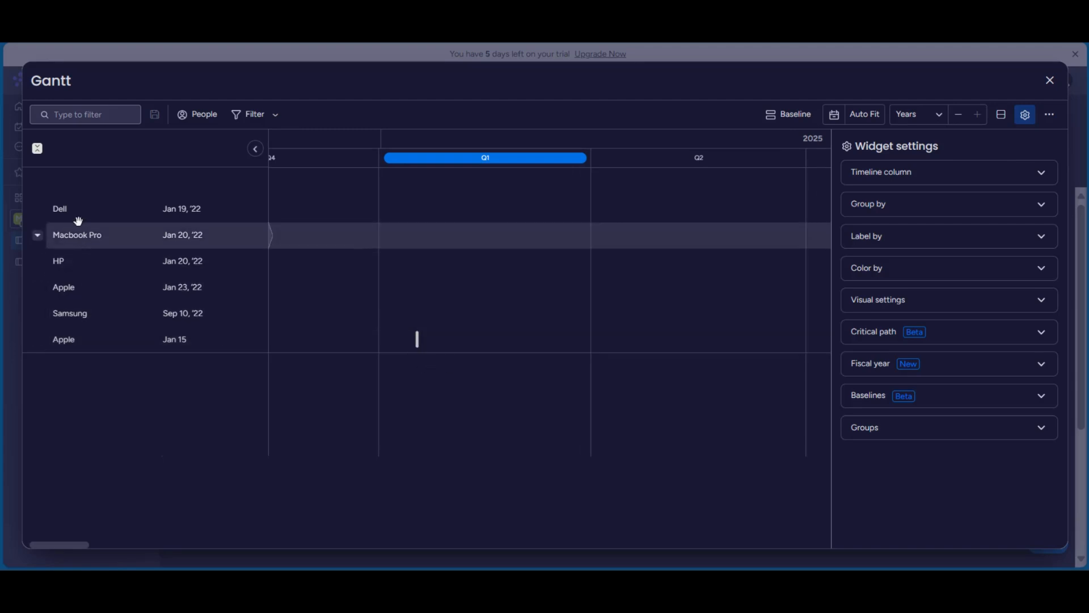
click(959, 116)
click(959, 116)
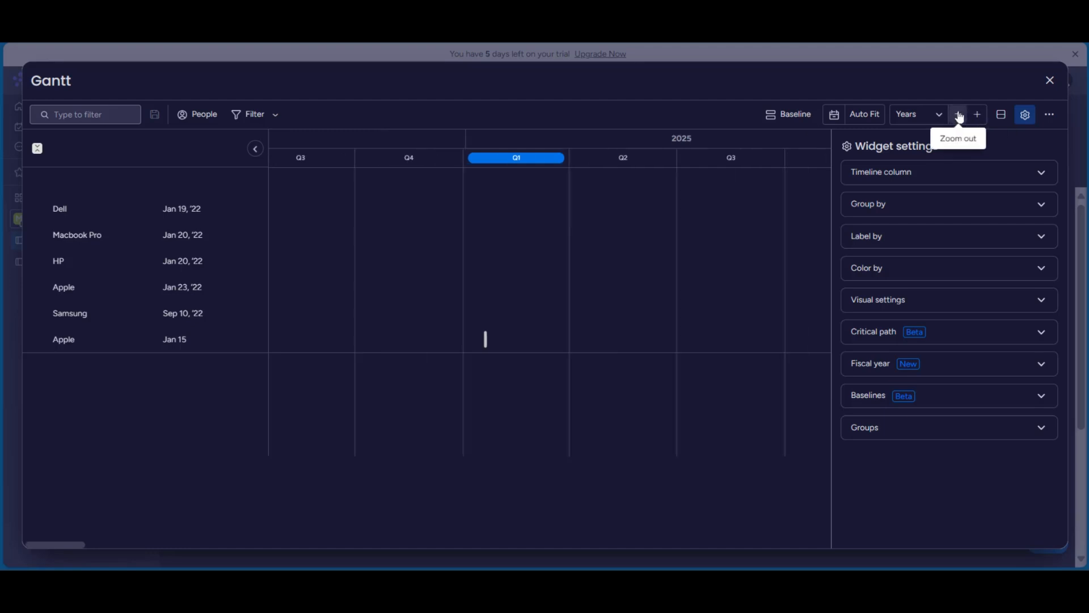
click(959, 116)
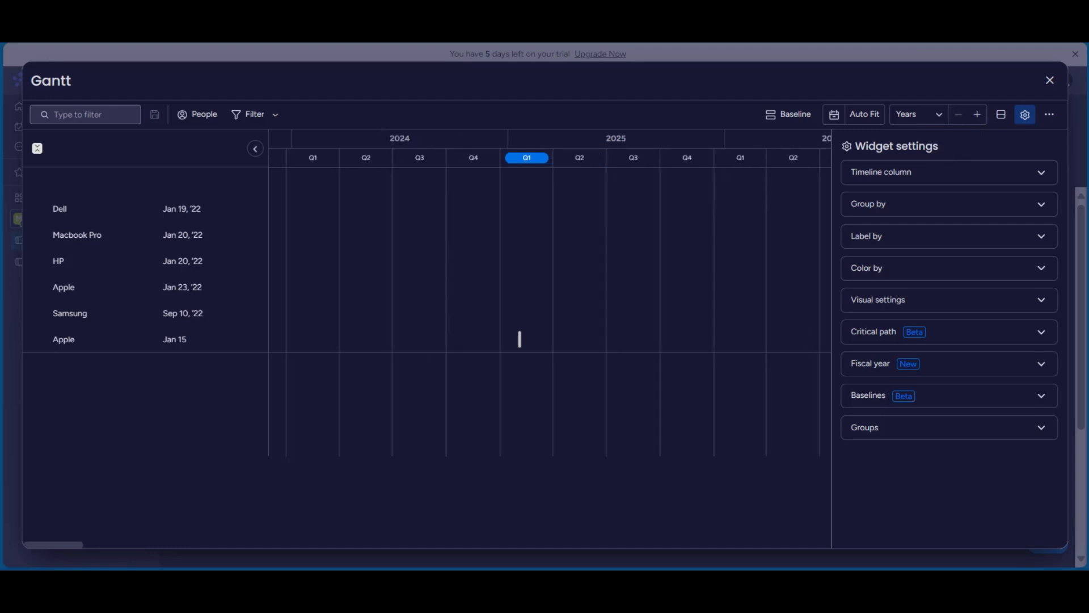
Examine the inventory items in the Table and Split mode layouts, and return the widget to the Gantt layout
click(1001, 115)
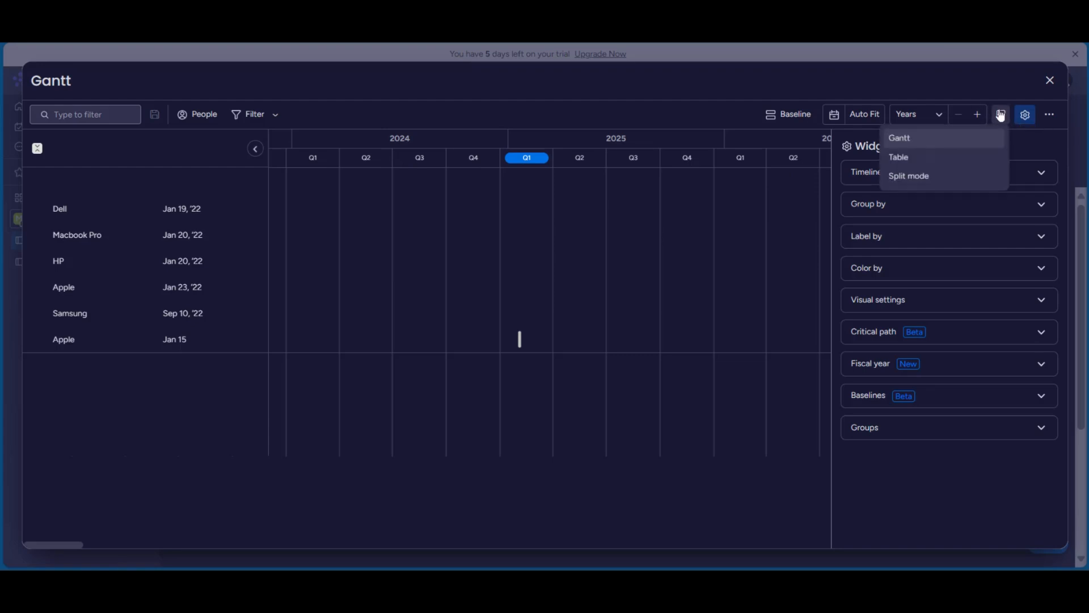
click(903, 160)
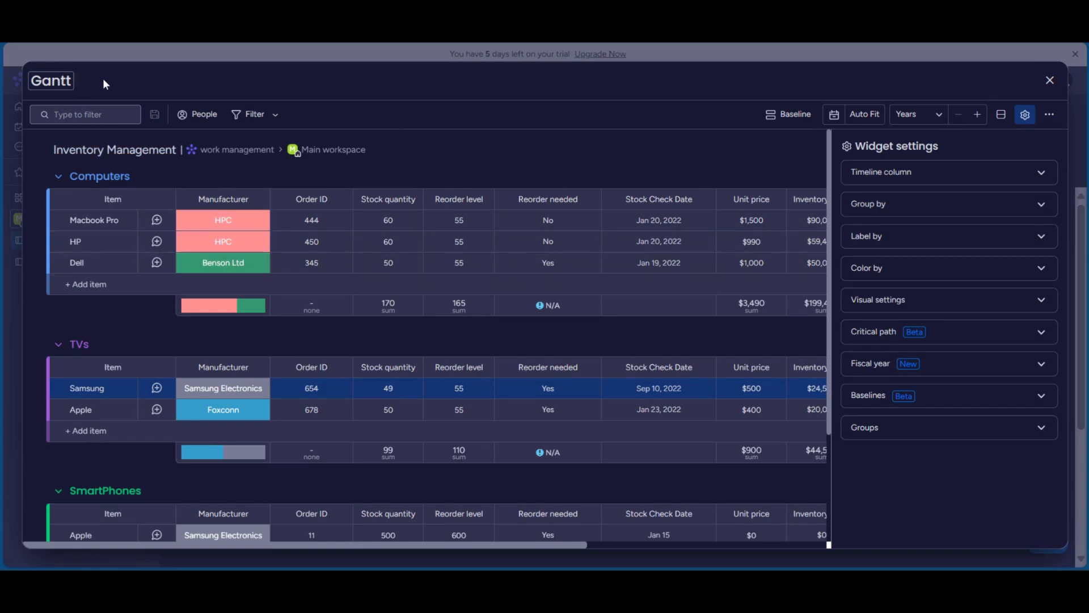
click(1000, 114)
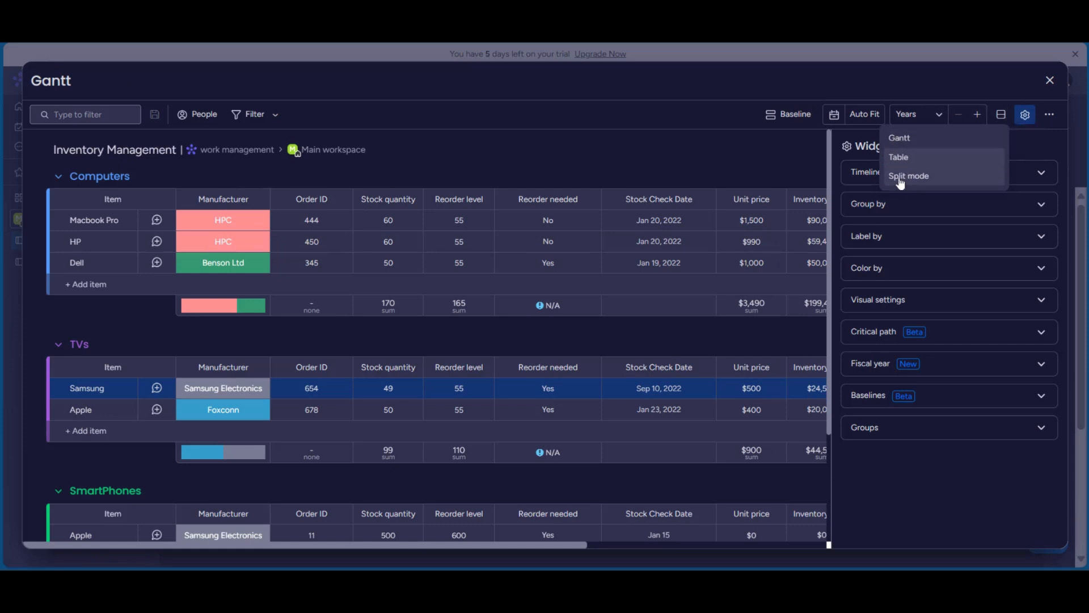
click(901, 179)
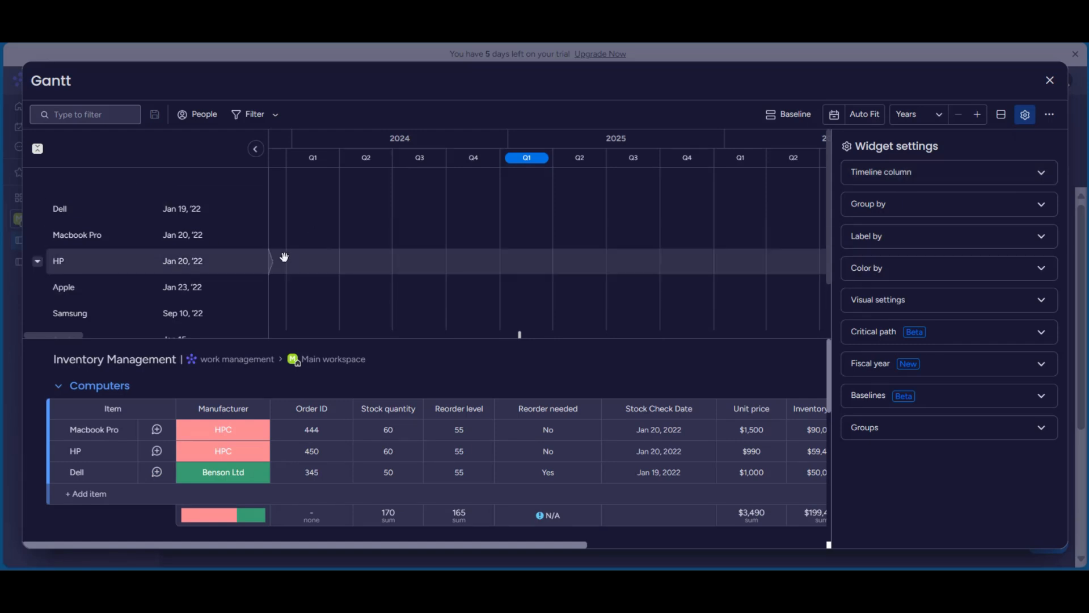
scroll(288, 256, down, 2)
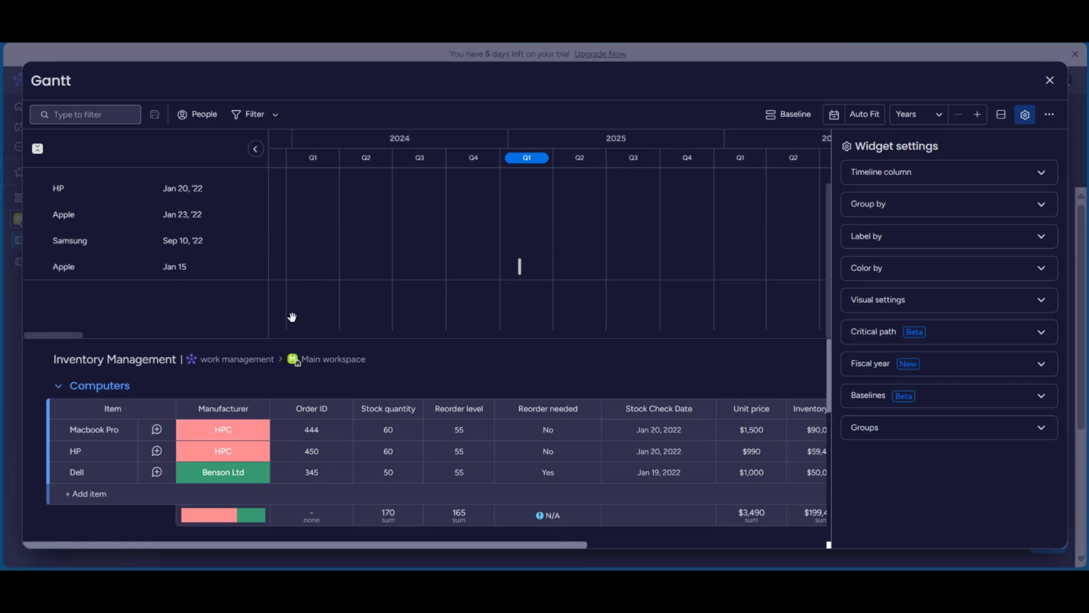
scroll(369, 453, down, 3)
scroll(377, 470, up, 3)
click(305, 430)
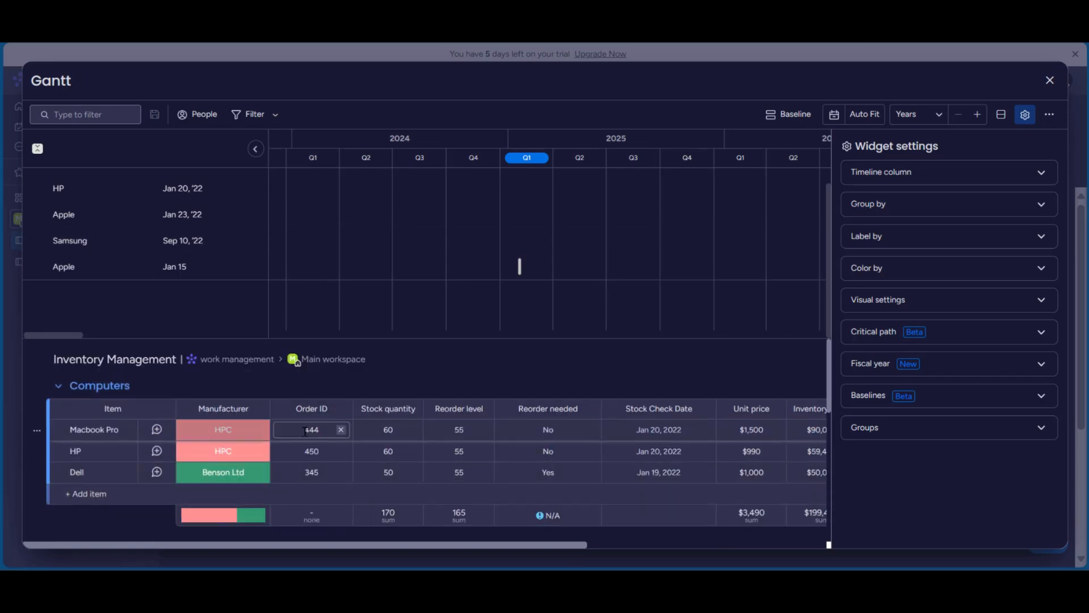
click(998, 116)
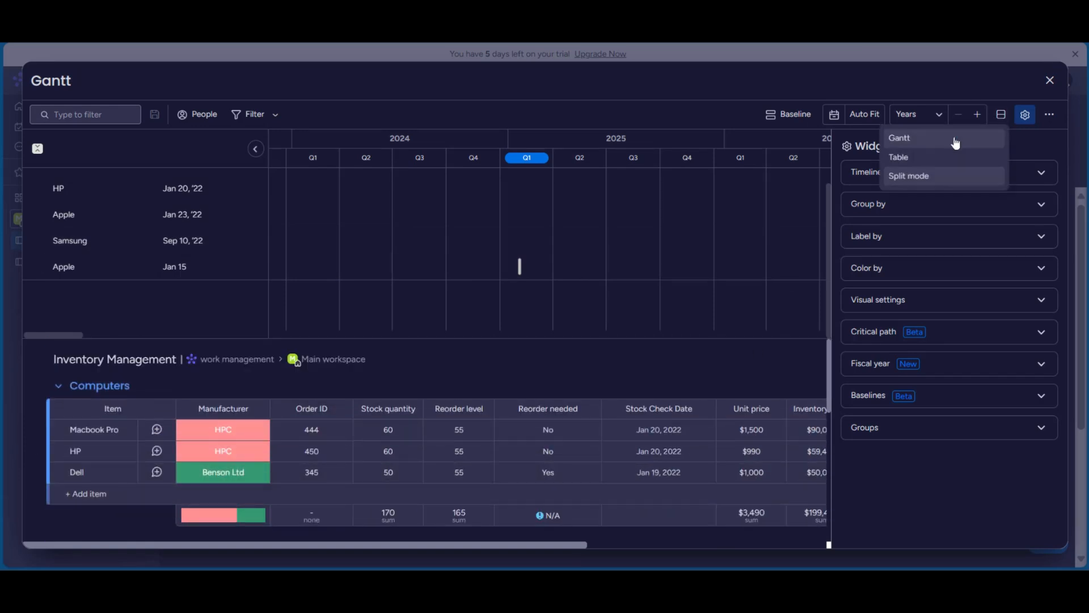
click(956, 138)
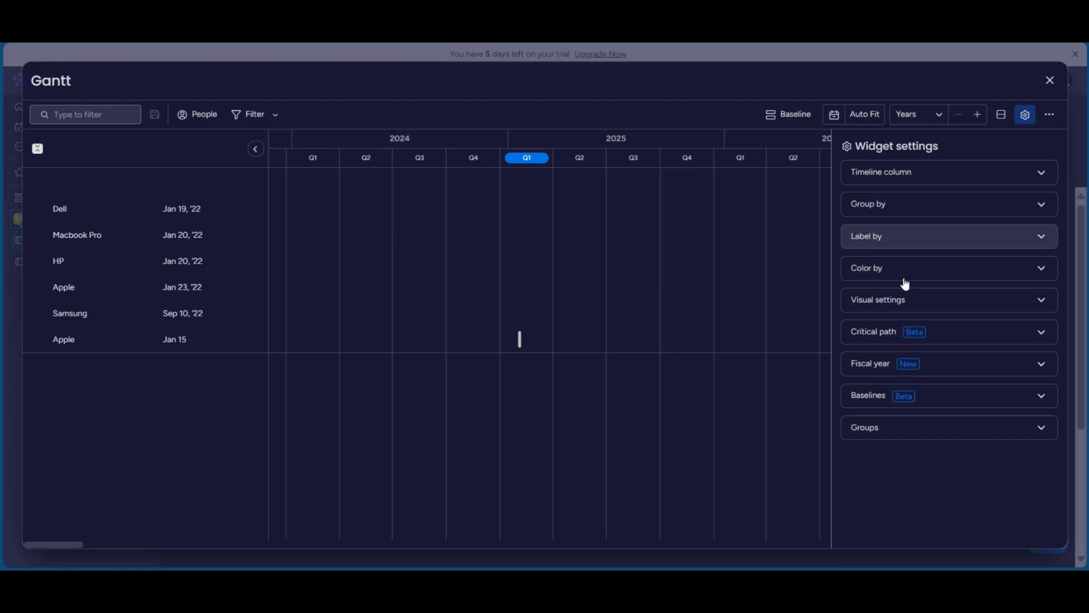
Review the Color by choices and Timeline column setting in the widget settings without changing them, and close the settings
click(970, 270)
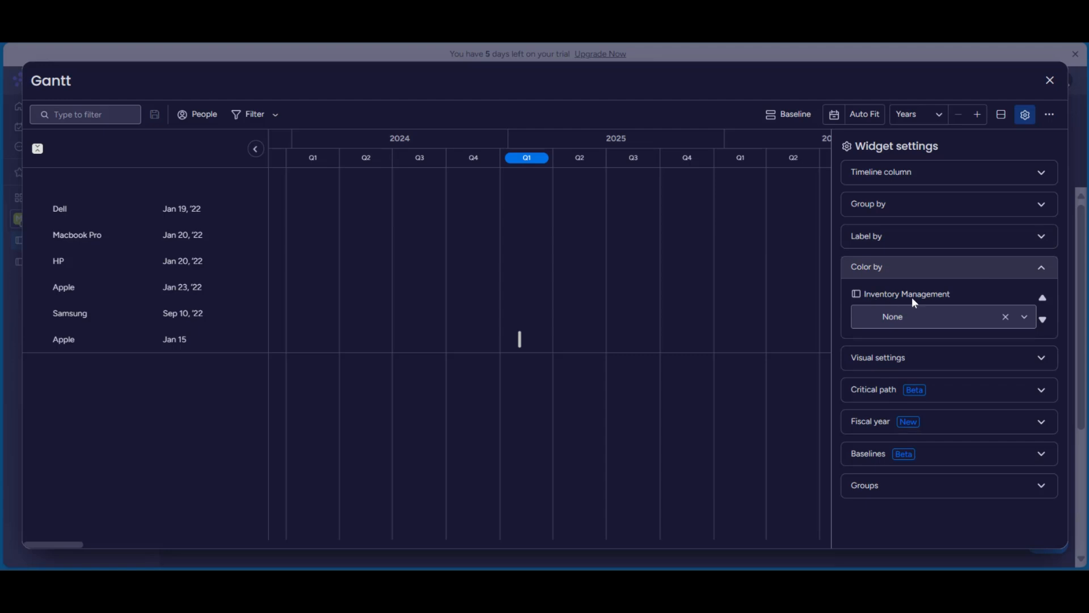
click(980, 316)
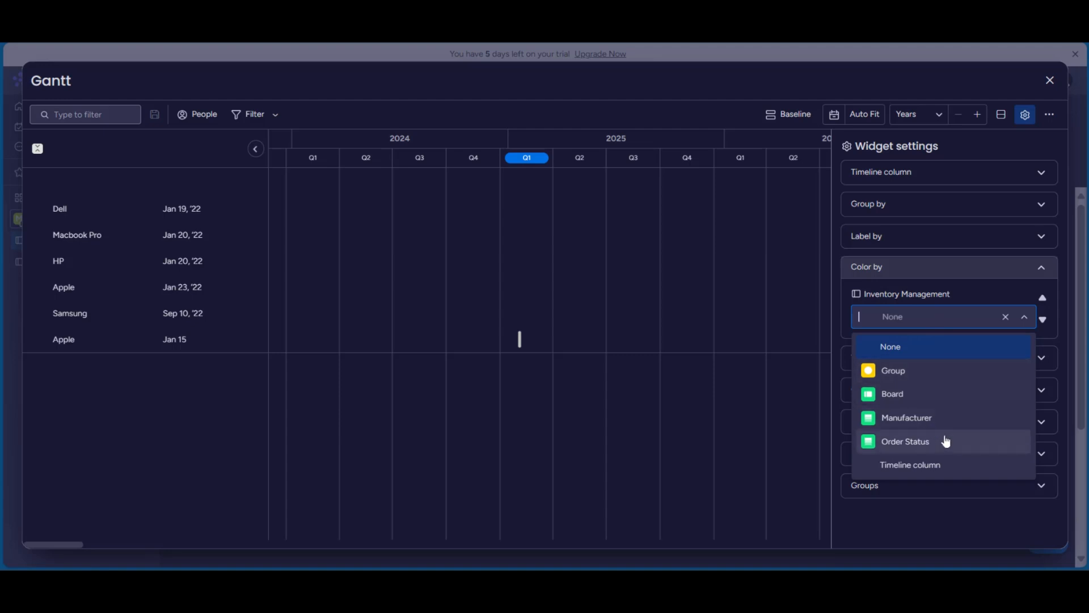
click(1026, 321)
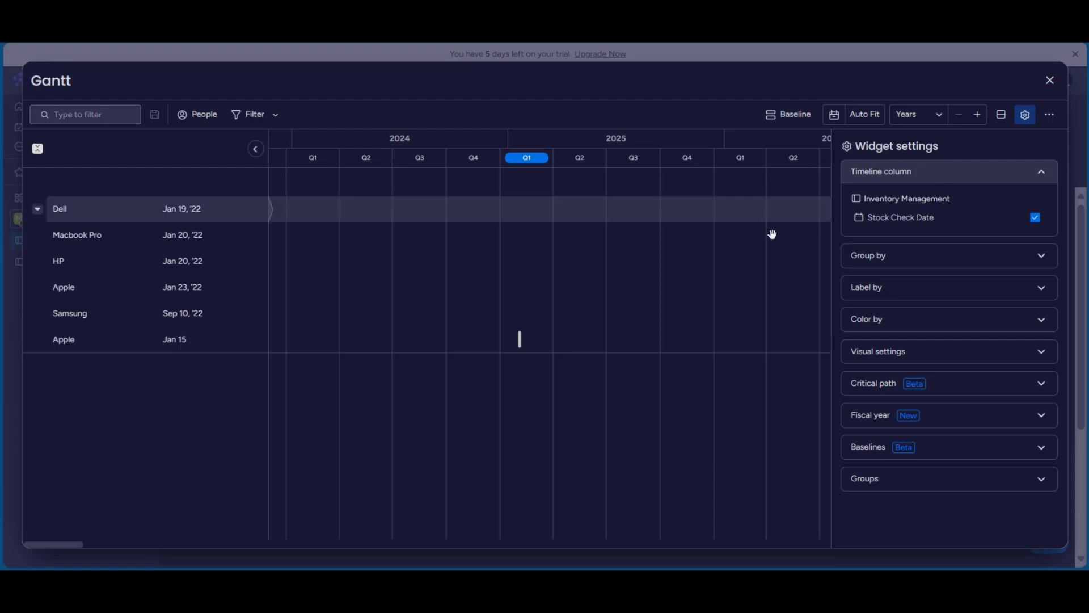
click(1027, 115)
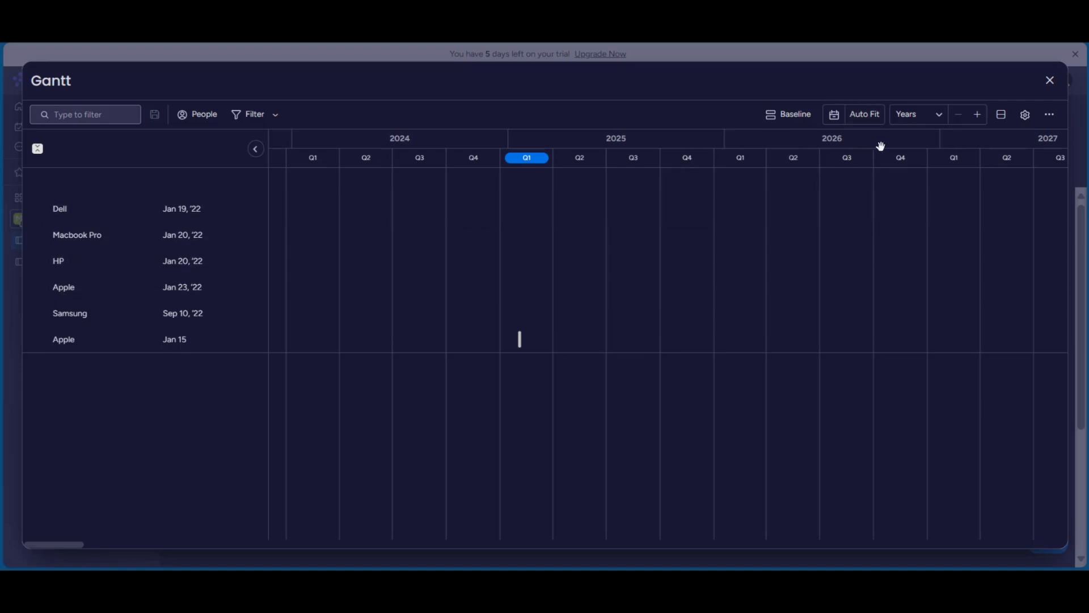
Look through the yearly Gantt timeline ahead to 2029 and back to the inventory items dated in 2022
drag(882, 142, 565, 149)
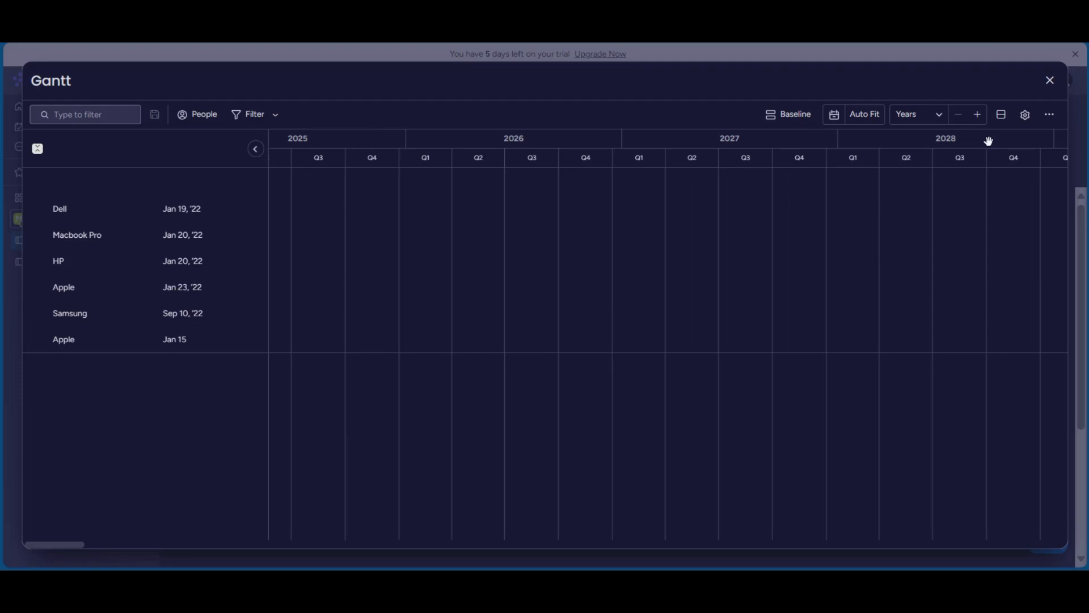
drag(935, 145, 758, 146)
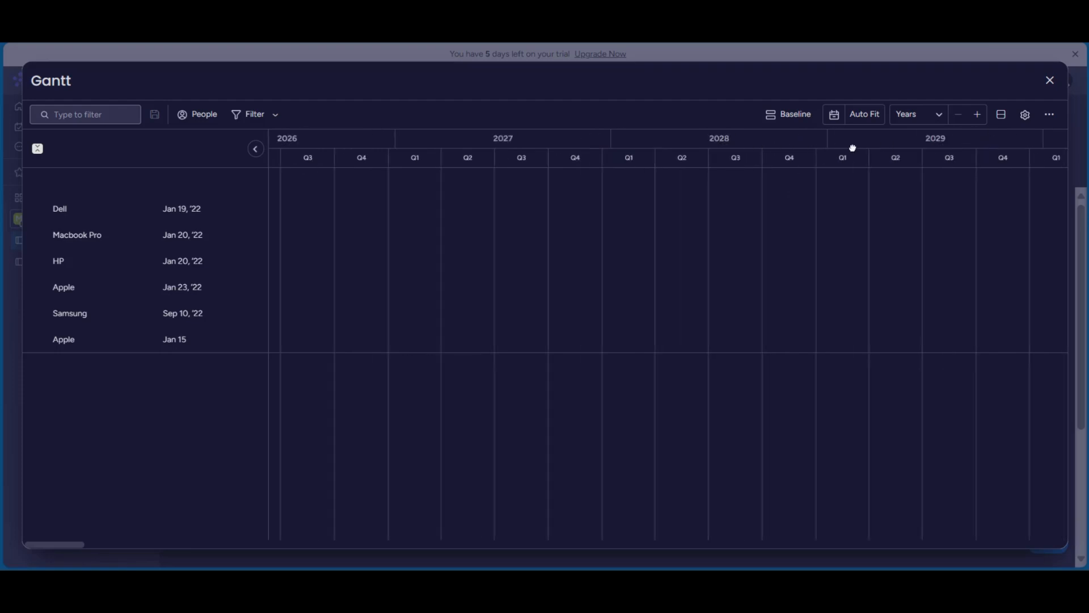
drag(852, 148, 1032, 140)
drag(369, 142, 755, 131)
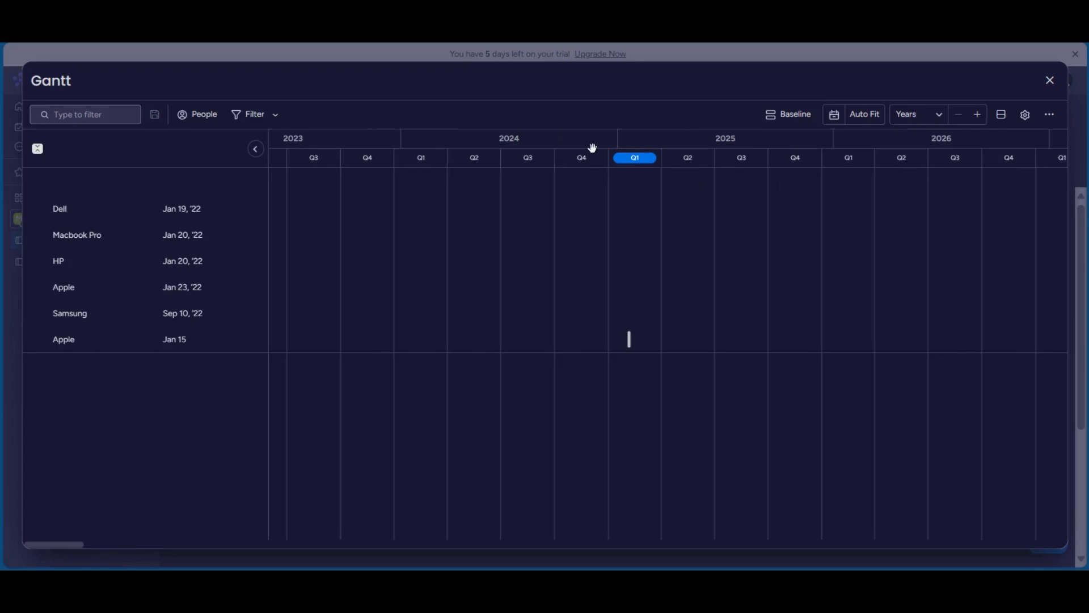
click(939, 118)
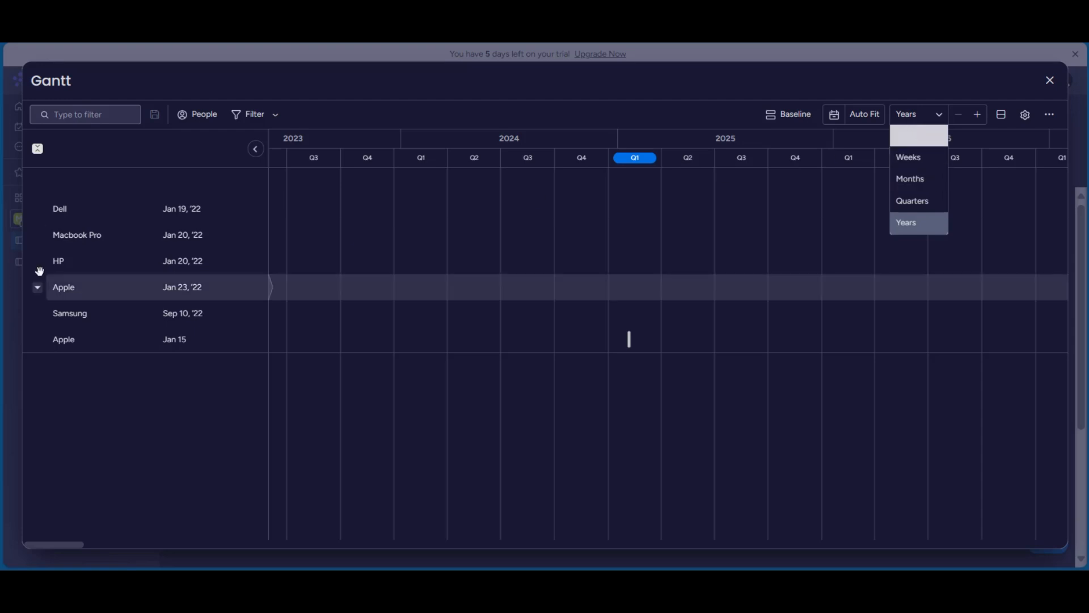
click(67, 237)
drag(441, 145, 731, 167)
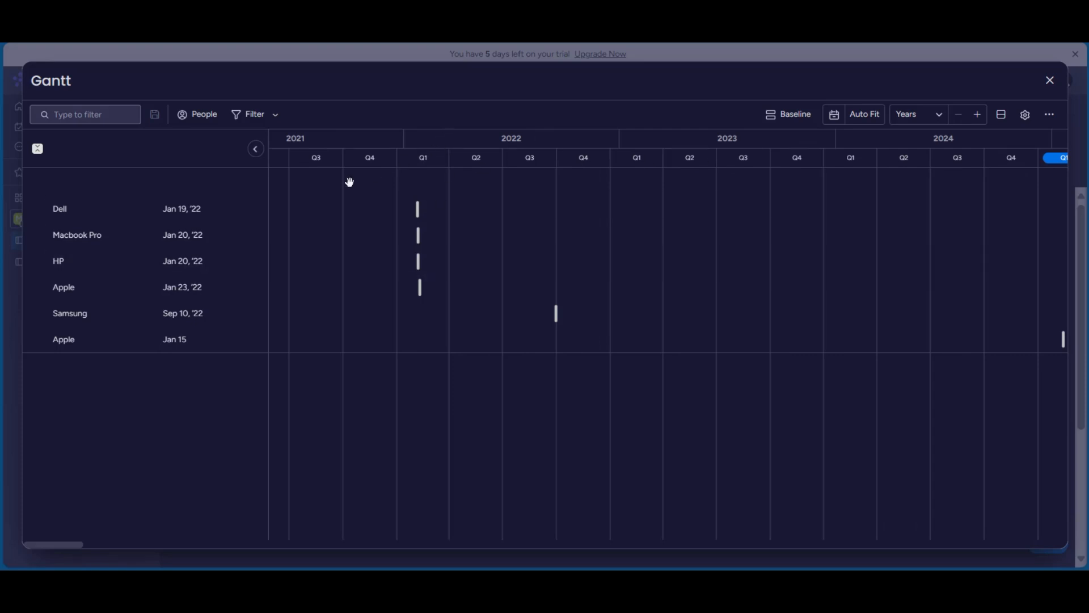
Switch the Gantt timeline scale to Quarters and examine the items across the quarters of 2022
click(940, 118)
click(909, 196)
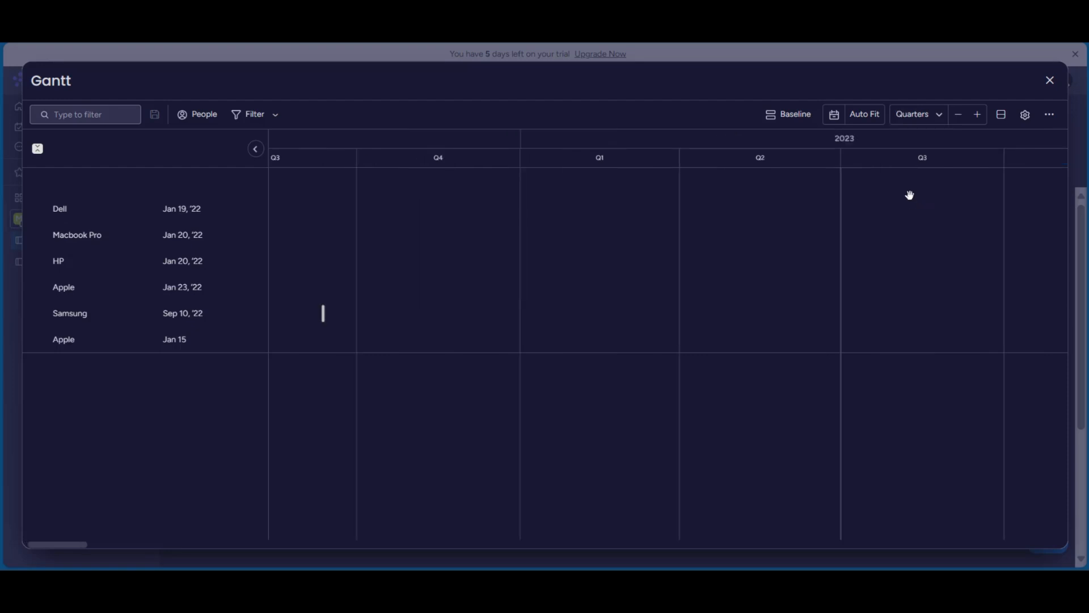
drag(431, 144, 890, 146)
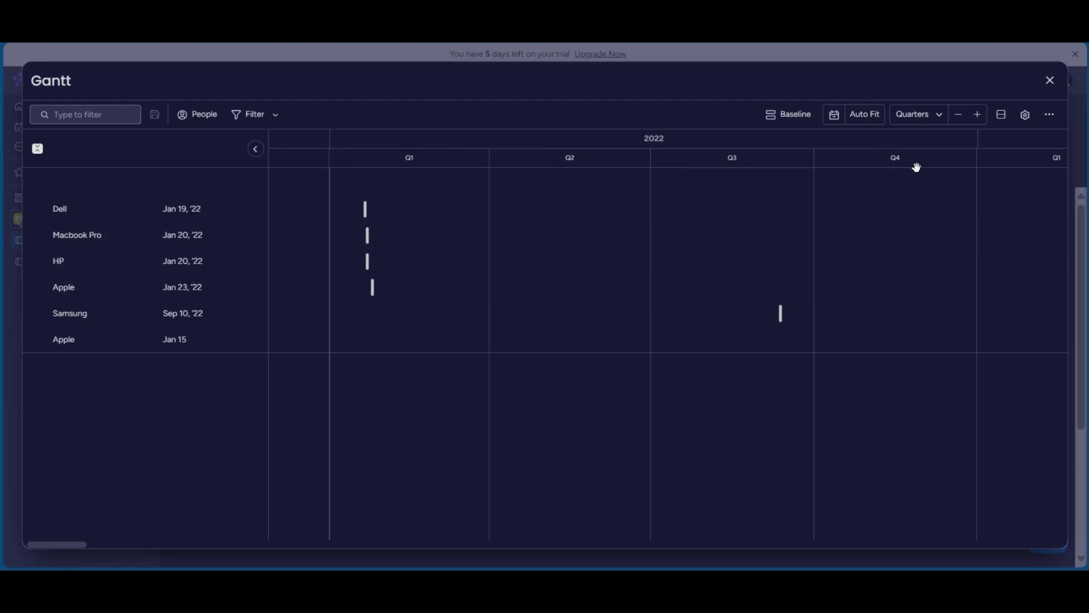
Set the Gantt timeline scale to Months and bring the January to March 2022 items into view
click(922, 114)
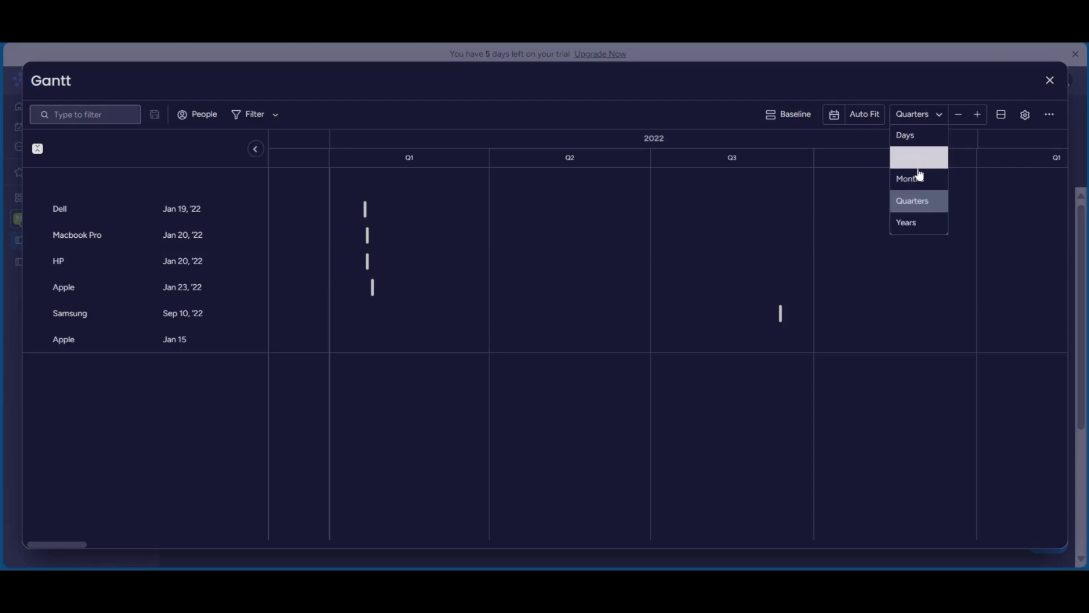
click(919, 177)
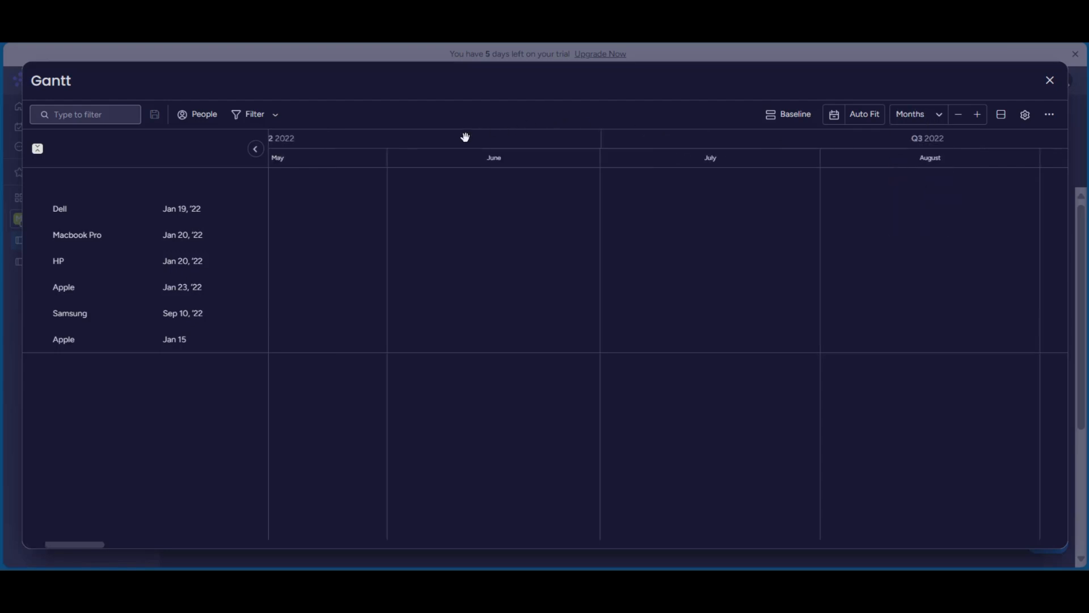
drag(429, 144, 855, 141)
drag(307, 149, 572, 185)
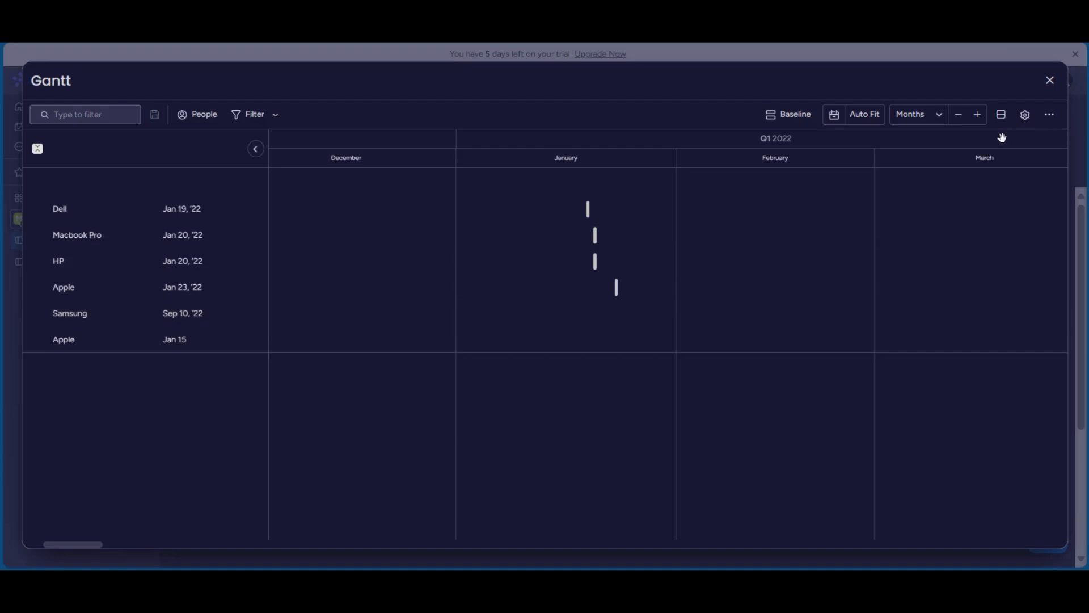
drag(1008, 163, 889, 176)
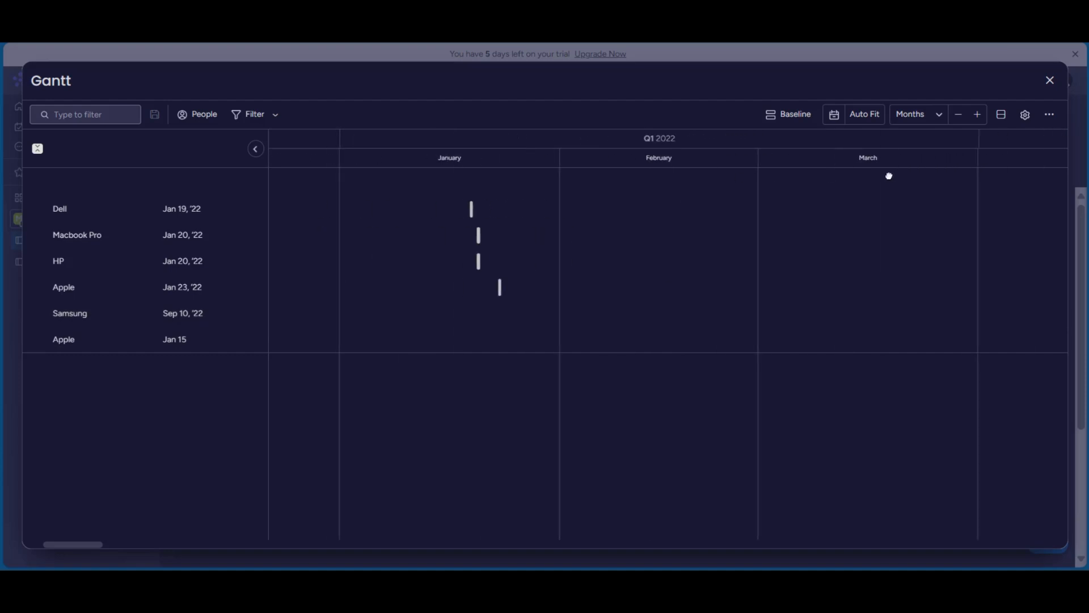